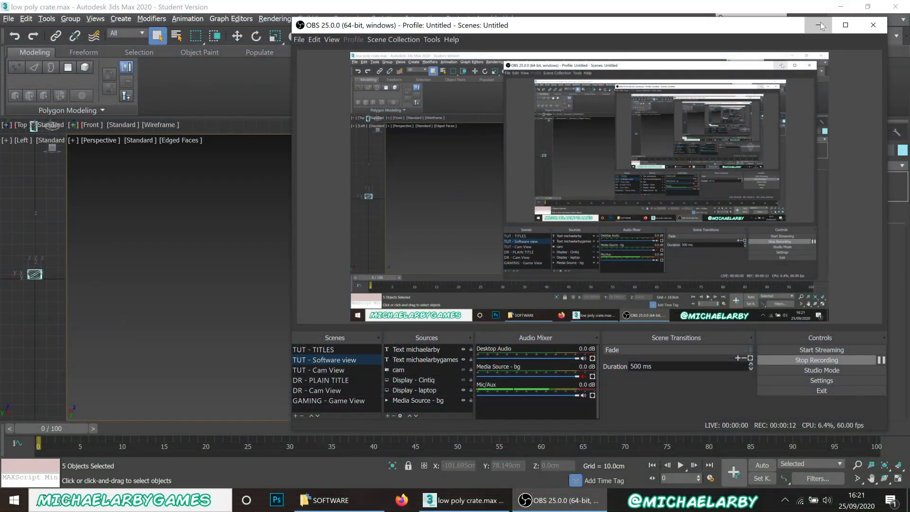
Open the Compact Material Editor with all crate pieces selected
{"action": "left_click", "coordinate": [819, 25]}
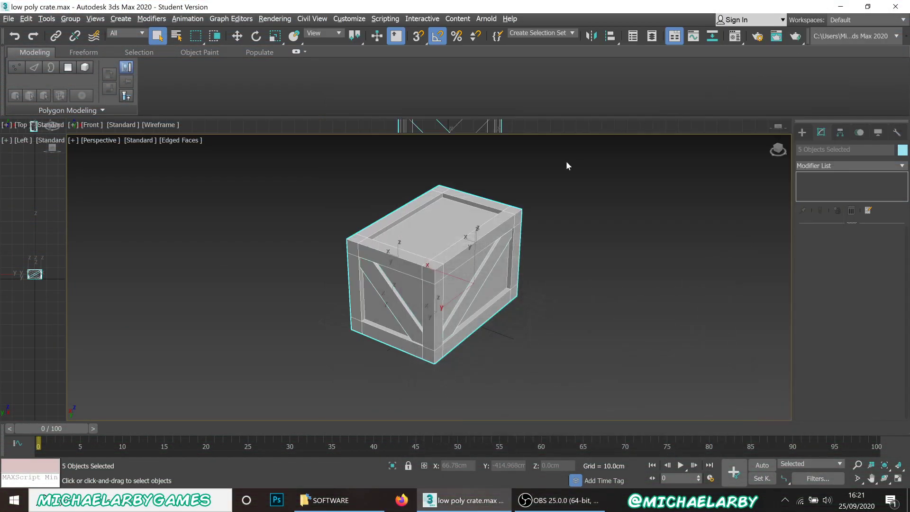
{"action": "mouse_move", "coordinate": [489, 272]}
{"action": "middle_mouse_down", "text": "alt"}
{"action": "mouse_move", "coordinate": [477, 265]}
{"action": "mouse_move", "coordinate": [504, 255]}
{"action": "mouse_move", "coordinate": [521, 263]}
{"action": "mouse_move", "coordinate": [494, 268]}
{"action": "middle_mouse_up", "text": "alt"}
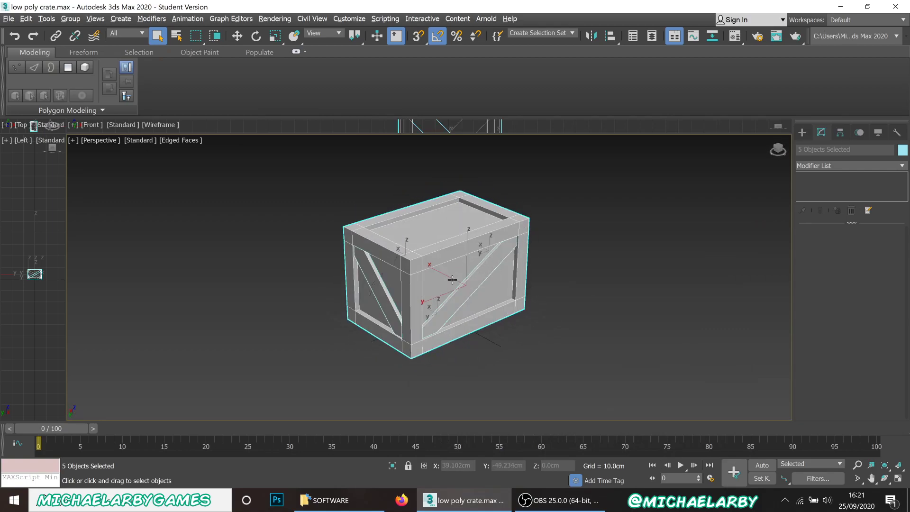
{"action": "key", "text": "m"}
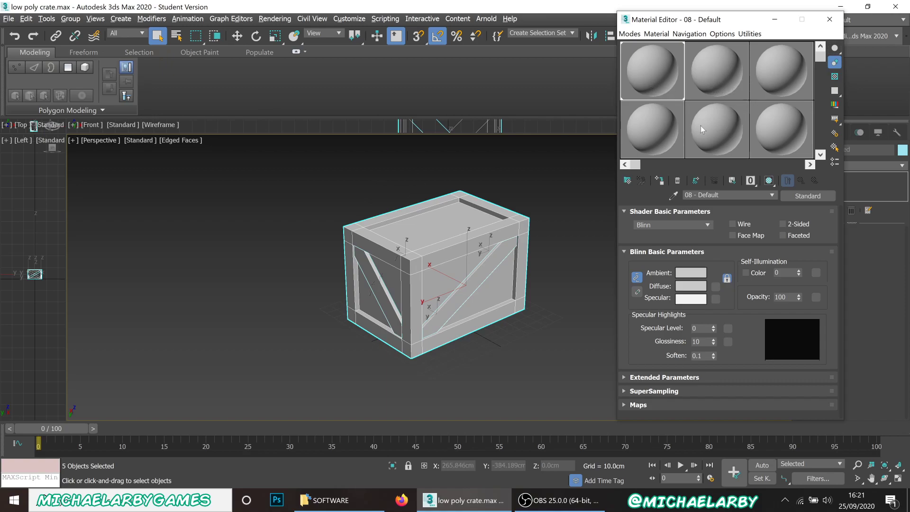
{"action": "left_click_drag", "start_coordinate": [309, 179], "coordinate": [560, 368]}
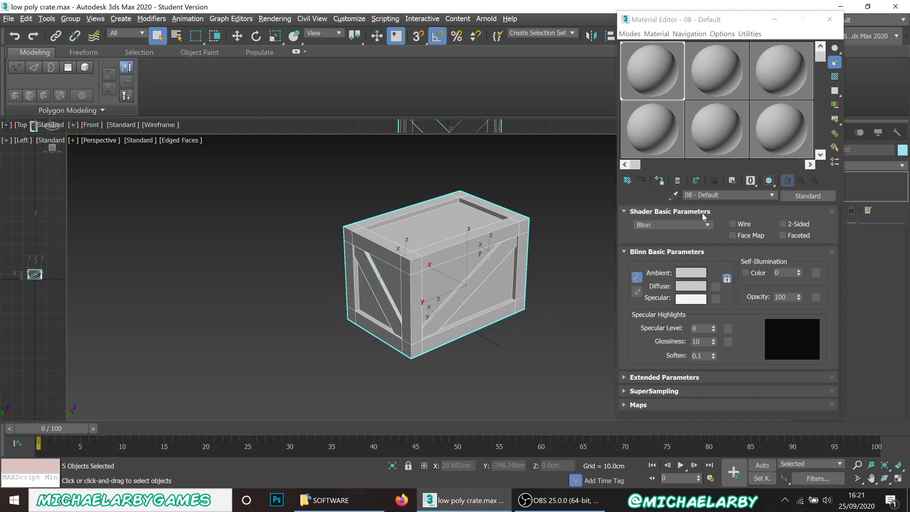
Rename the 08 - Default material to 'Crate Material' and close the editor
{"action": "left_click_drag", "start_coordinate": [709, 195], "coordinate": [671, 194]}
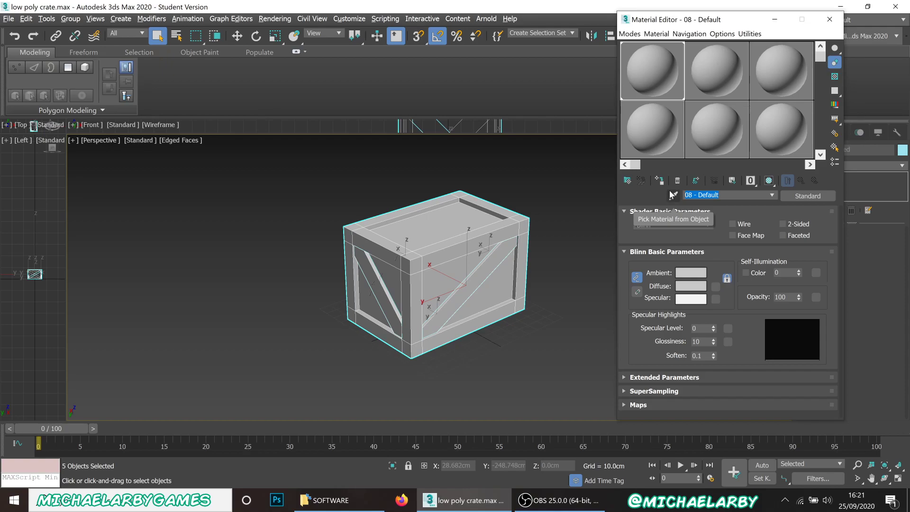
{"action": "type", "text": "m"}
{"action": "key", "text": "BackSpace"}
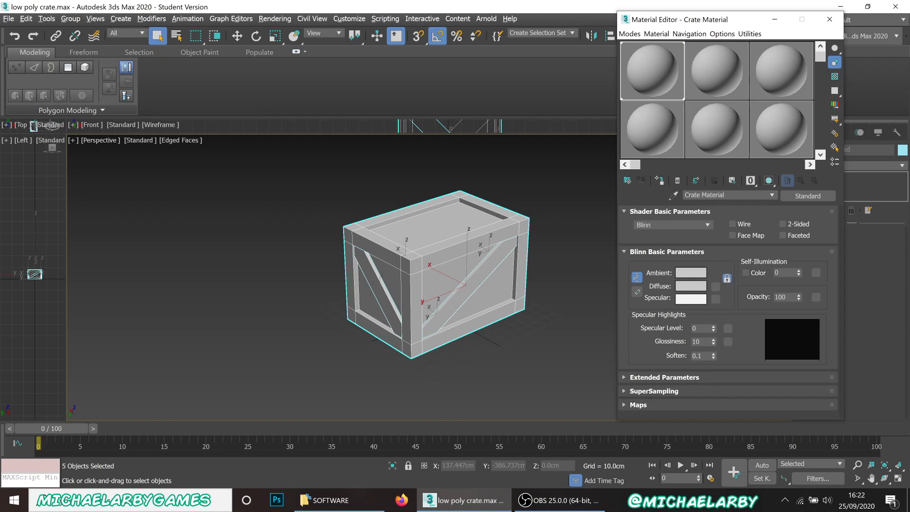
{"action": "left_click", "coordinate": [829, 20]}
Select all five crate pieces together
{"action": "middle_click_drag", "start_coordinate": [452, 292], "coordinate": [371, 212], "text": "alt"}
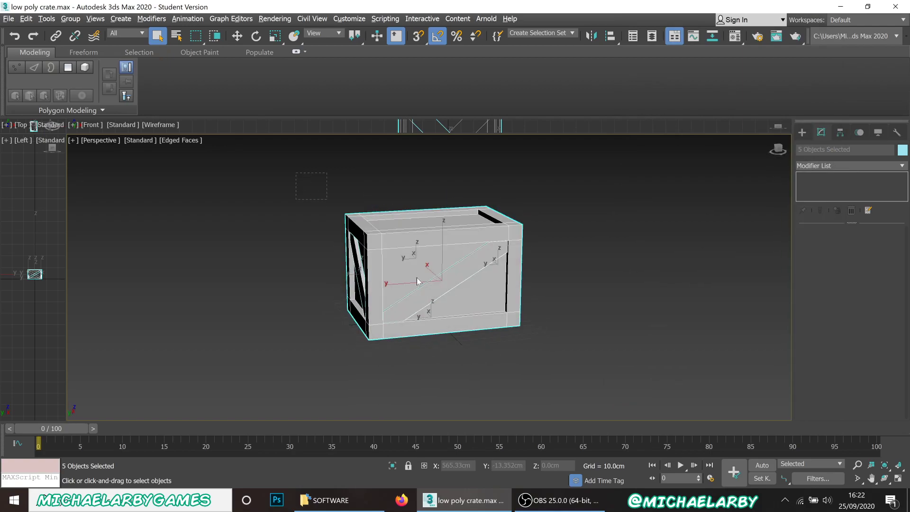
{"action": "left_click", "coordinate": [584, 296]}
{"action": "left_click", "coordinate": [460, 270]}
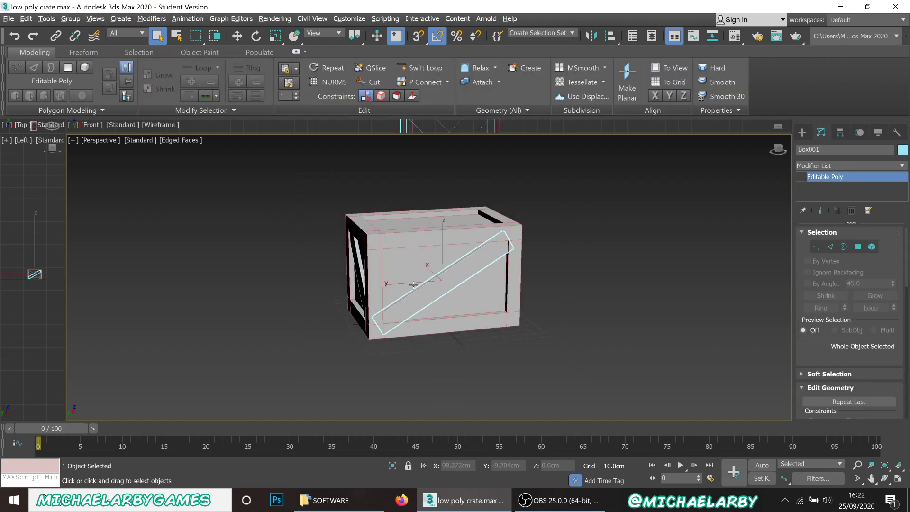
{"action": "middle_click_drag", "start_coordinate": [379, 281], "coordinate": [394, 279], "text": "alt"}
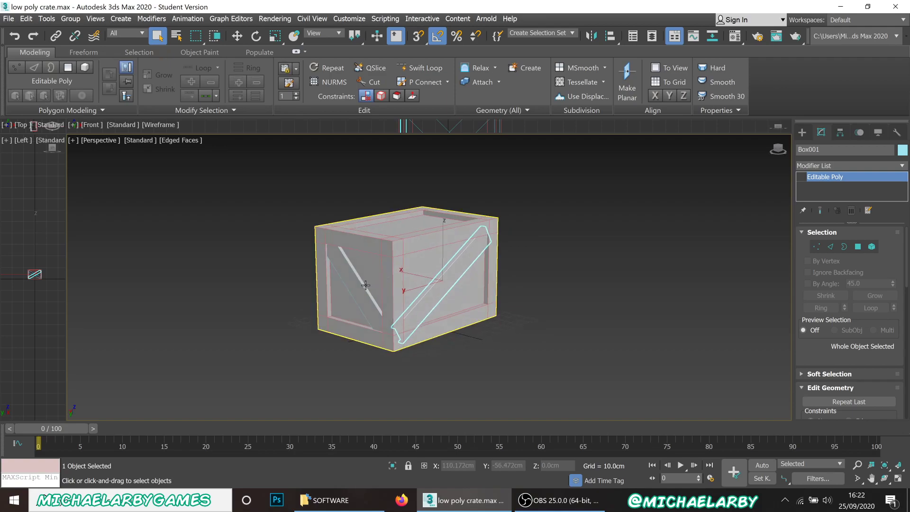
{"action": "key", "text": "ctrl+d"}
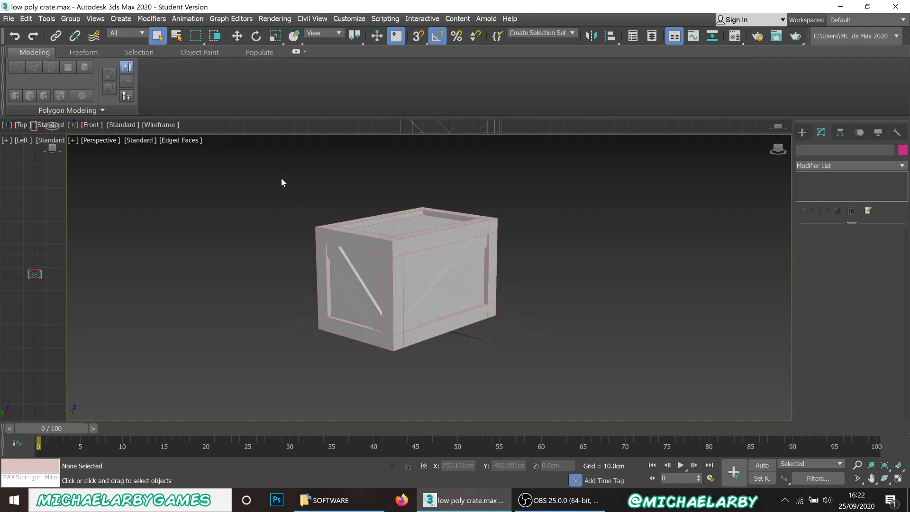
{"action": "left_click_drag", "start_coordinate": [502, 339], "coordinate": [504, 341]}
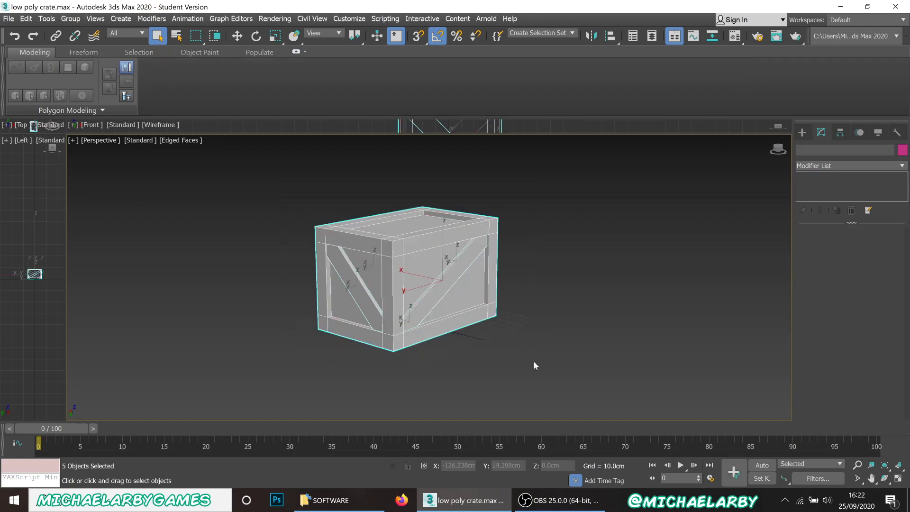
Add an Unwrap UVW modifier from the Modifier List to the selected crate pieces
{"action": "left_click", "coordinate": [903, 166]}
{"action": "left_click", "coordinate": [902, 167]}
{"action": "scroll", "coordinate": [829, 348], "scroll_direction": "down", "scroll_amount": 15}
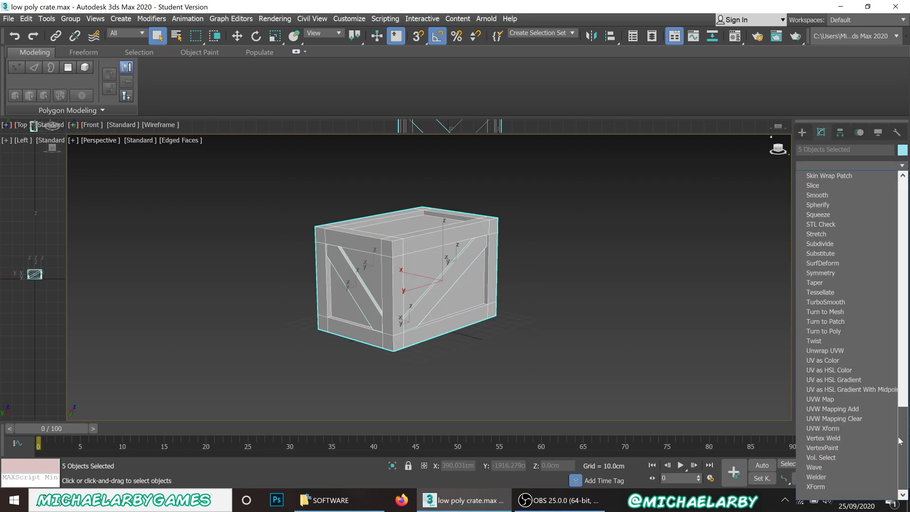
{"action": "left_click", "coordinate": [828, 350]}
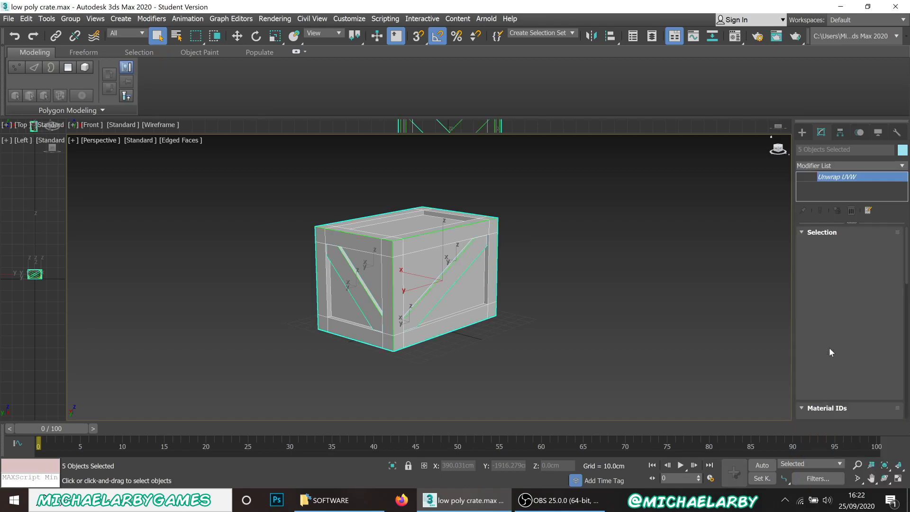
{"action": "scroll", "coordinate": [836, 293], "scroll_direction": "down", "scroll_amount": 2}
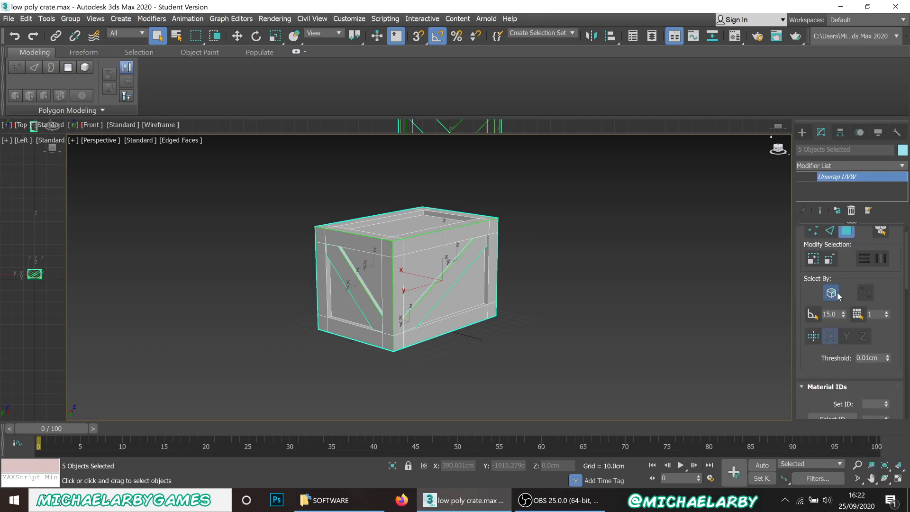
{"action": "scroll", "coordinate": [391, 290], "scroll_direction": "up", "scroll_amount": 4}
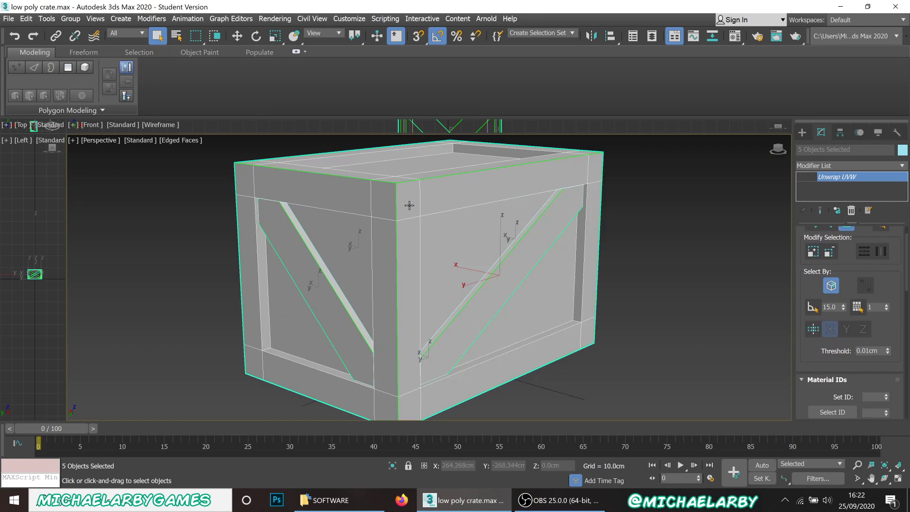
{"action": "scroll", "coordinate": [459, 217], "scroll_direction": "down", "scroll_amount": 1}
{"action": "scroll", "coordinate": [505, 218], "scroll_direction": "down", "scroll_amount": 1}
Open the UV Editor from the Edit UVs rollout
{"action": "mouse_move", "coordinate": [504, 218]}
{"action": "middle_mouse_down", "text": "alt"}
{"action": "mouse_move", "coordinate": [485, 213]}
{"action": "mouse_move", "coordinate": [498, 229]}
{"action": "mouse_move", "coordinate": [503, 223]}
{"action": "middle_mouse_up", "text": "alt"}
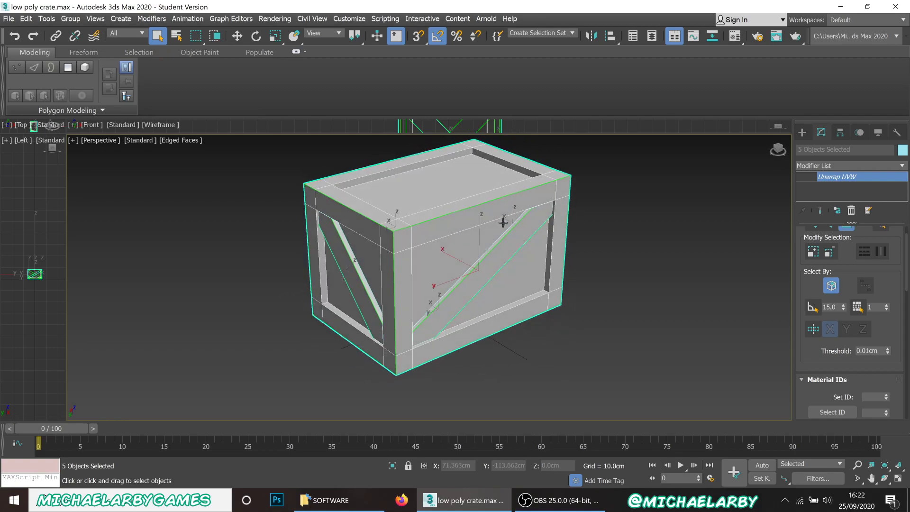
{"action": "scroll", "coordinate": [847, 314], "scroll_direction": "down", "scroll_amount": 5}
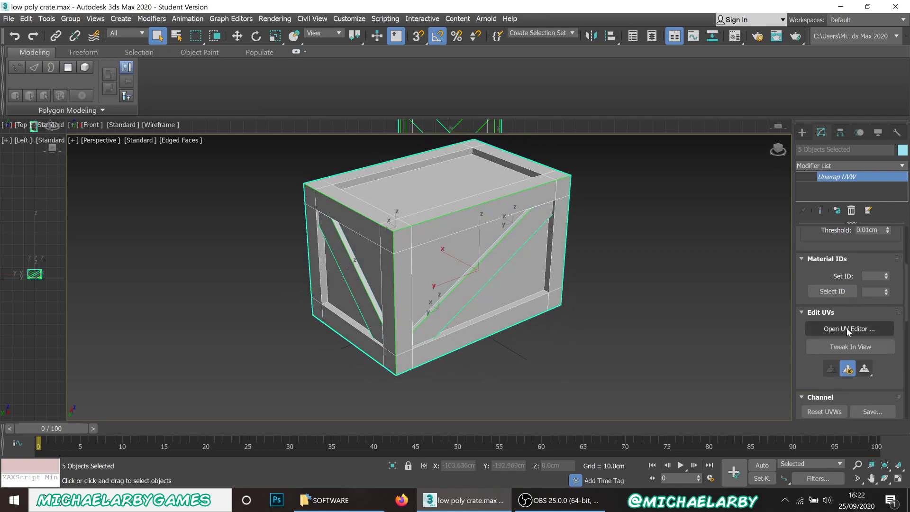
{"action": "left_click", "coordinate": [846, 328]}
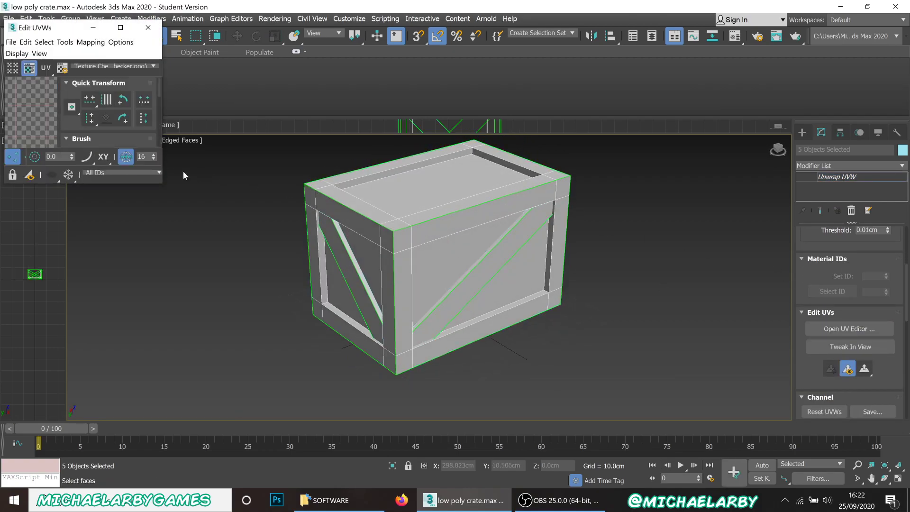
Enlarge the Edit UVWs window, zoom to the checker tile, and switch to Polygon selection
{"action": "left_click_drag", "start_coordinate": [161, 183], "coordinate": [473, 391]}
{"action": "scroll", "coordinate": [226, 206], "scroll_direction": "down", "scroll_amount": 5}
{"action": "scroll", "coordinate": [257, 181], "scroll_direction": "up", "scroll_amount": 1}
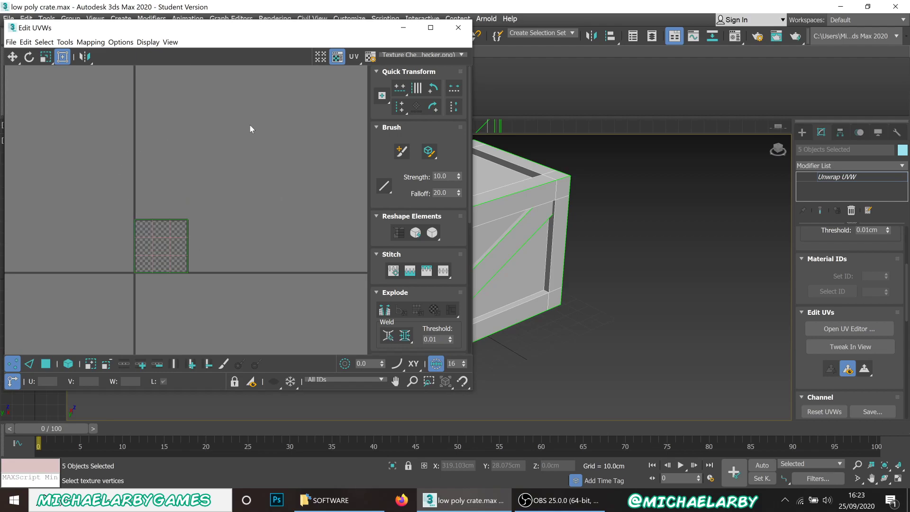
{"action": "scroll", "coordinate": [178, 235], "scroll_direction": "up", "scroll_amount": 3}
{"action": "middle_click_drag", "start_coordinate": [635, 223], "coordinate": [741, 253]}
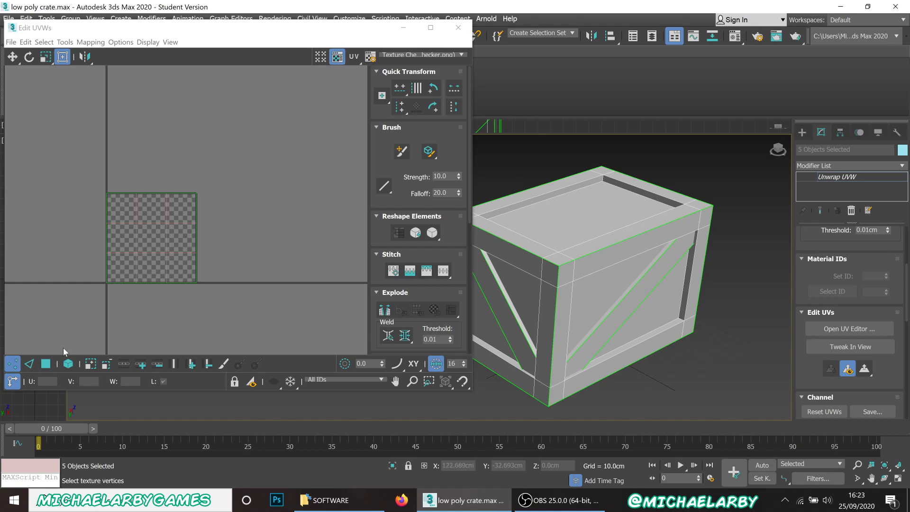
{"action": "left_click", "coordinate": [49, 367]}
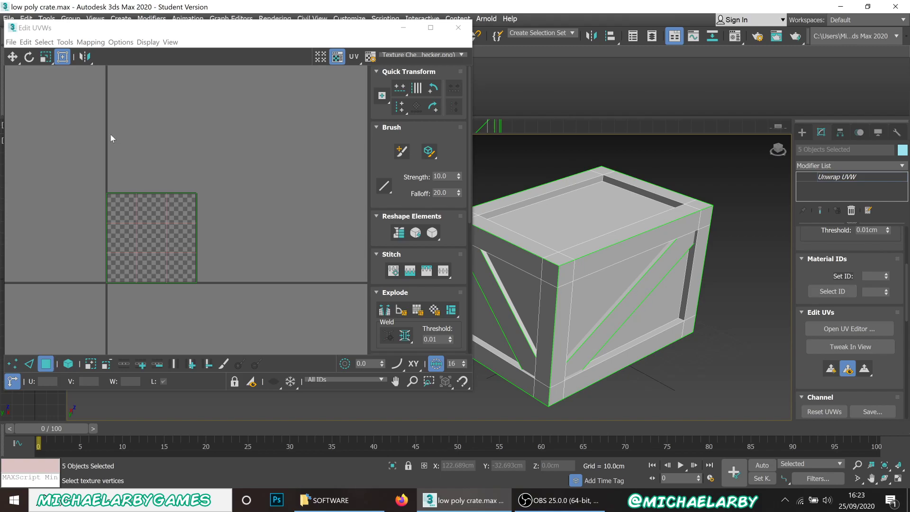
Select the crate faces in the UV tile and check the selection from several angles
{"action": "left_click_drag", "start_coordinate": [65, 143], "coordinate": [236, 324]}
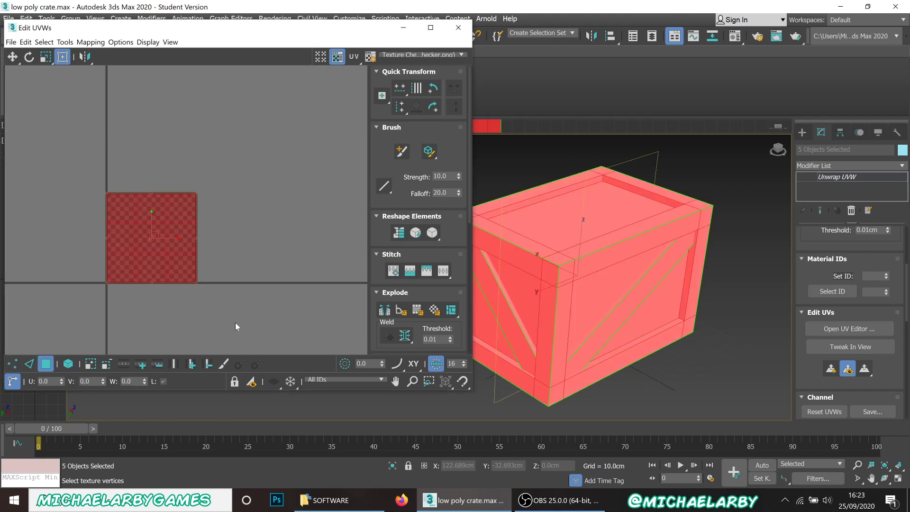
{"action": "middle_click_drag", "start_coordinate": [608, 280], "coordinate": [531, 227], "text": "alt"}
{"action": "left_click_drag", "start_coordinate": [337, 35], "coordinate": [270, 37]}
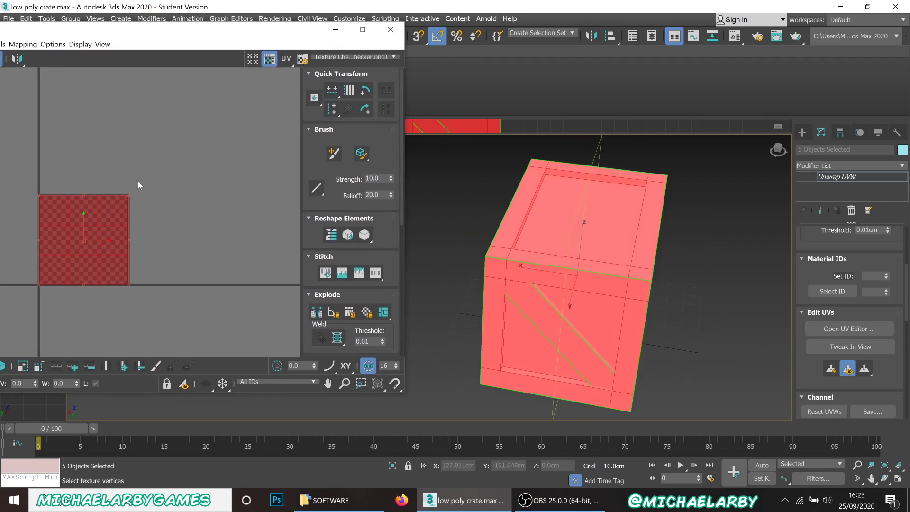
{"action": "left_click", "coordinate": [465, 302]}
{"action": "scroll", "coordinate": [465, 297], "scroll_direction": "down", "scroll_amount": 5}
{"action": "middle_click_drag", "start_coordinate": [466, 297], "coordinate": [453, 221], "text": "alt"}
{"action": "left_click_drag", "start_coordinate": [675, 356], "coordinate": [675, 357]}
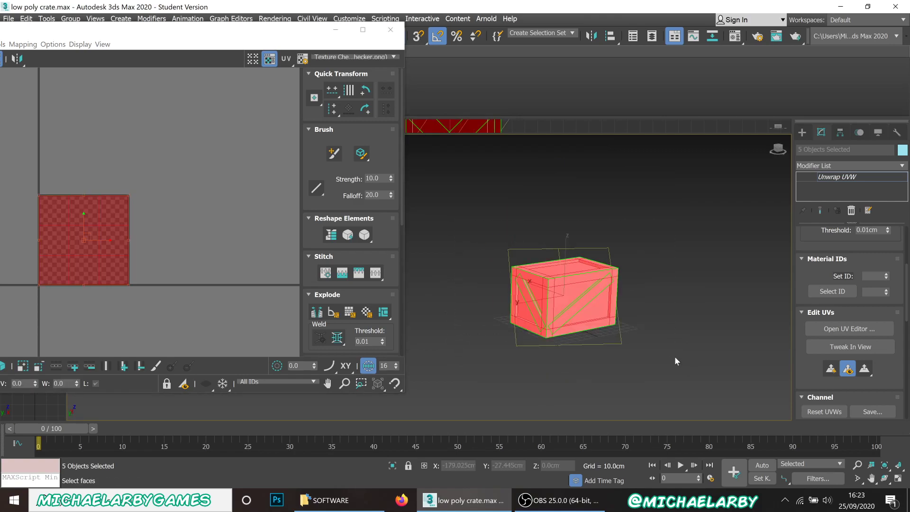
{"action": "scroll", "coordinate": [636, 305], "scroll_direction": "up", "scroll_amount": 3}
{"action": "scroll", "coordinate": [633, 304], "scroll_direction": "down", "scroll_amount": 3}
{"action": "mouse_move", "coordinate": [630, 303]}
{"action": "middle_mouse_down", "text": "alt"}
{"action": "mouse_move", "coordinate": [568, 302]}
{"action": "mouse_move", "coordinate": [532, 282]}
{"action": "mouse_move", "coordinate": [556, 252]}
{"action": "mouse_move", "coordinate": [556, 286]}
{"action": "mouse_move", "coordinate": [648, 317]}
{"action": "mouse_move", "coordinate": [631, 308]}
{"action": "middle_mouse_up", "text": "alt"}
{"action": "left_click", "coordinate": [568, 302], "text": "alt"}
Marquee-select the crate's whole UV square again so every face is selected
{"action": "left_click", "coordinate": [254, 252]}
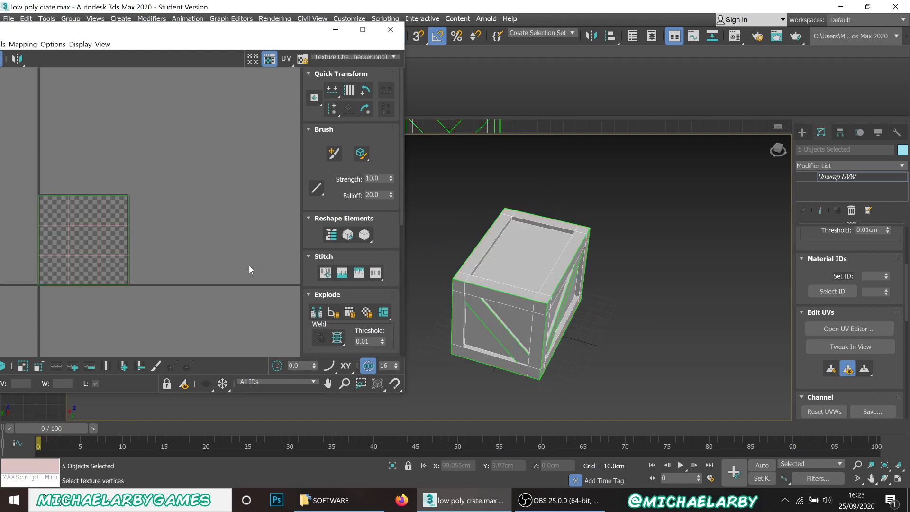
{"action": "left_click_drag", "start_coordinate": [160, 40], "coordinate": [245, 39]}
{"action": "left_click_drag", "start_coordinate": [71, 154], "coordinate": [299, 325]}
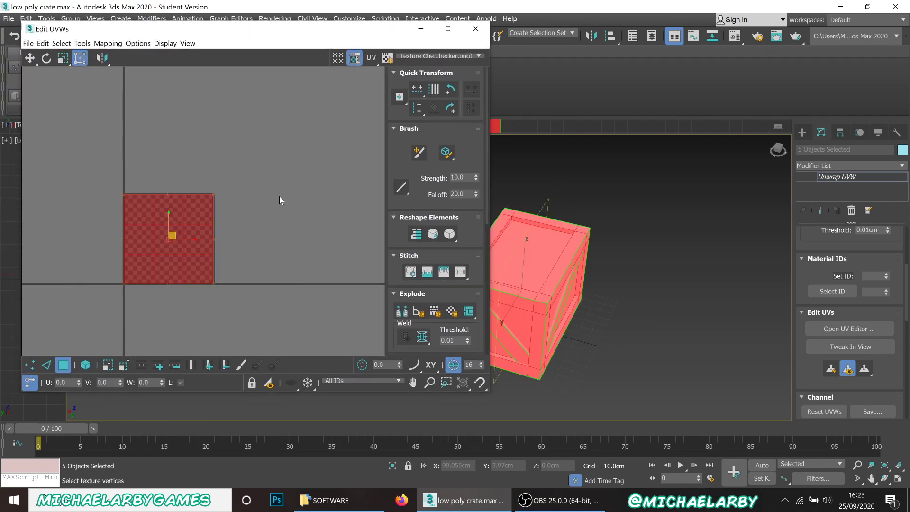
{"action": "middle_click_drag", "start_coordinate": [657, 302], "coordinate": [604, 314], "text": "alt"}
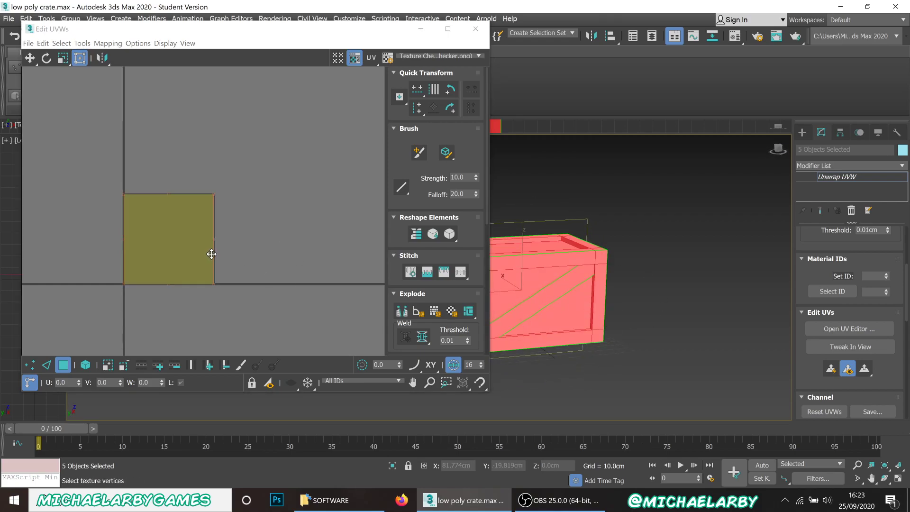
{"action": "middle_click_drag", "start_coordinate": [560, 267], "coordinate": [654, 260], "text": "alt"}
{"action": "scroll", "coordinate": [642, 275], "scroll_direction": "up", "scroll_amount": 2}
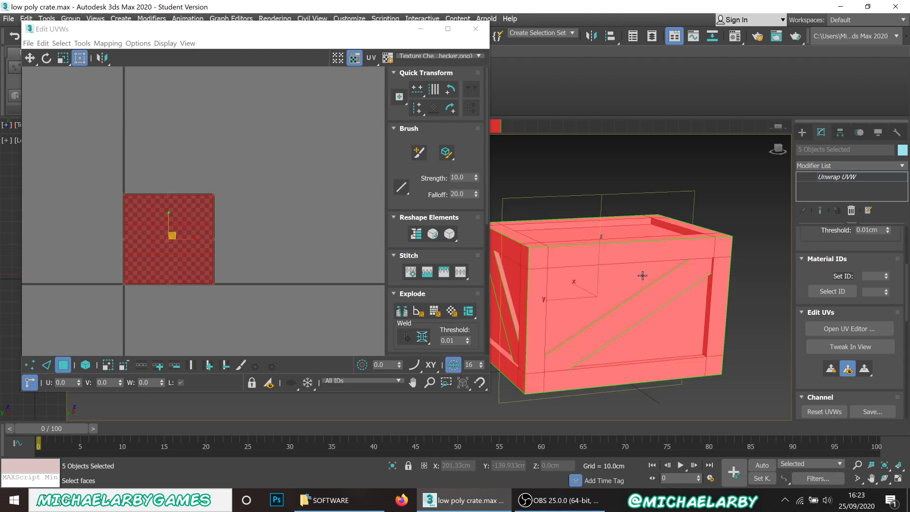
{"action": "scroll", "coordinate": [577, 260], "scroll_direction": "up", "scroll_amount": 3}
{"action": "scroll", "coordinate": [575, 266], "scroll_direction": "down", "scroll_amount": 3}
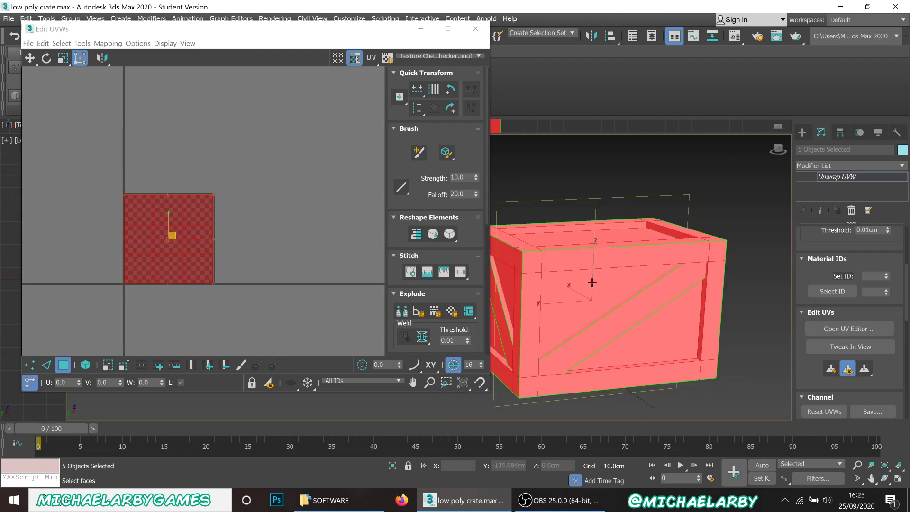
{"action": "middle_click_drag", "start_coordinate": [597, 283], "coordinate": [597, 279], "text": "alt"}
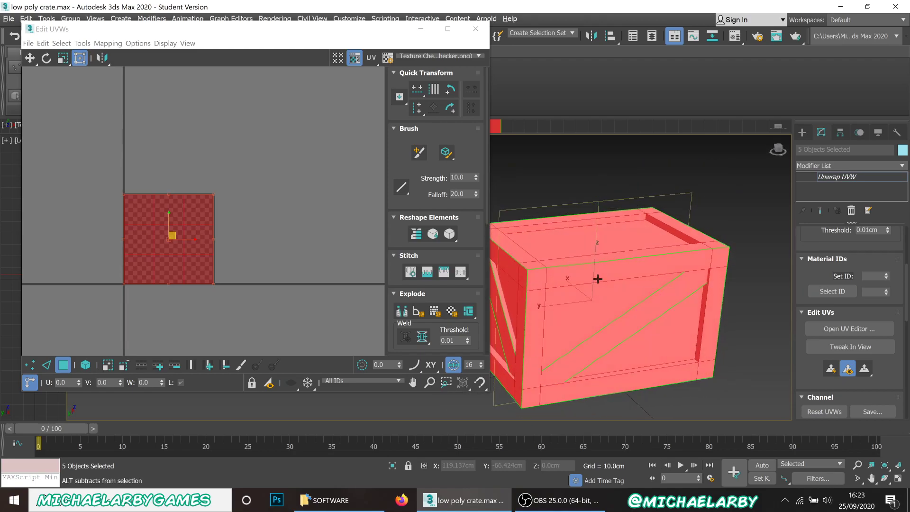
{"action": "left_click", "coordinate": [158, 244]}
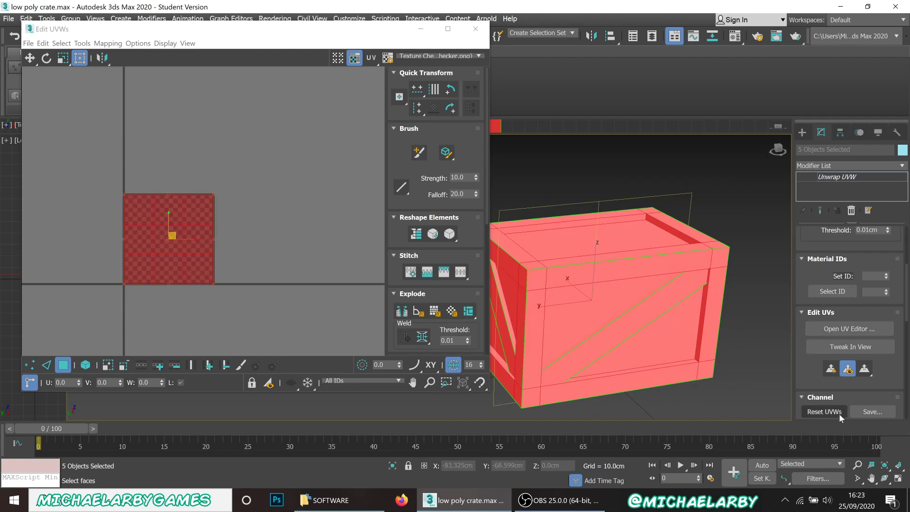
Apply Quick Planar Map to the selected faces and move the UV cluster off the 0–1 tile
{"action": "left_click", "coordinate": [830, 368]}
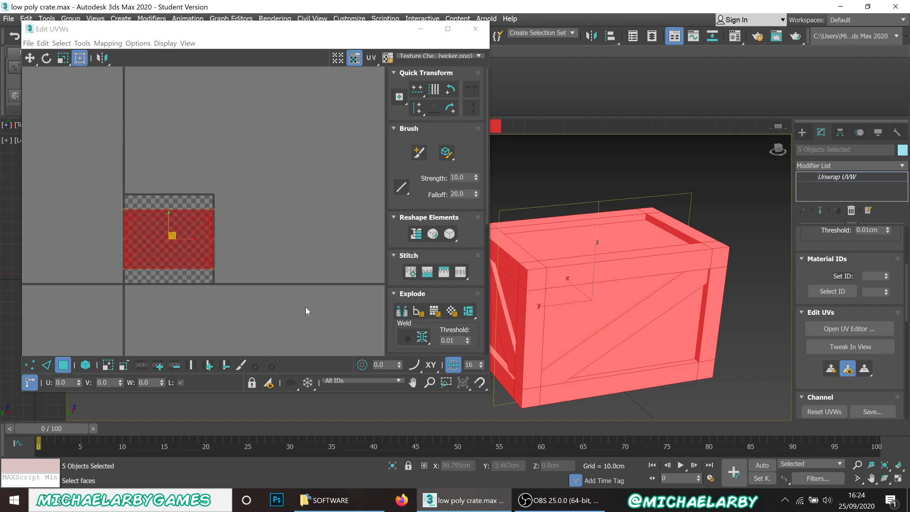
{"action": "middle_click_drag", "start_coordinate": [541, 248], "coordinate": [605, 215], "text": "alt"}
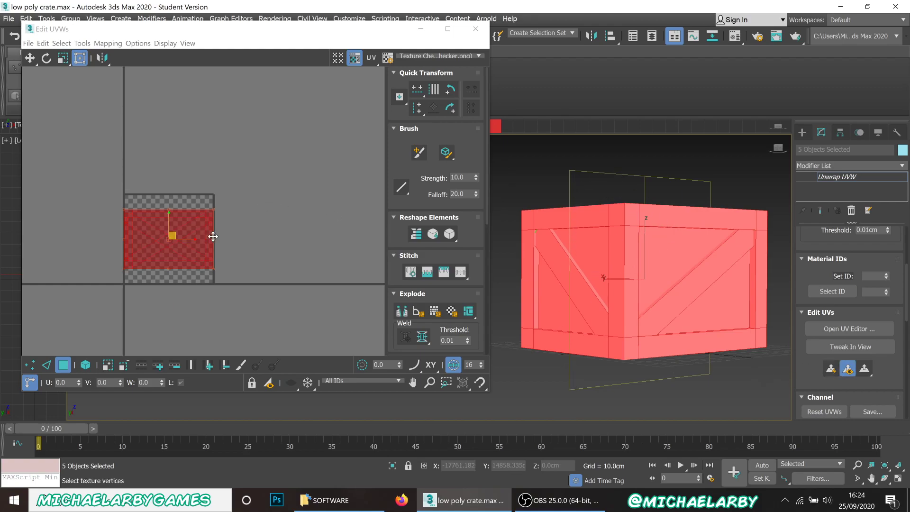
{"action": "left_click_drag", "start_coordinate": [188, 240], "coordinate": [275, 317]}
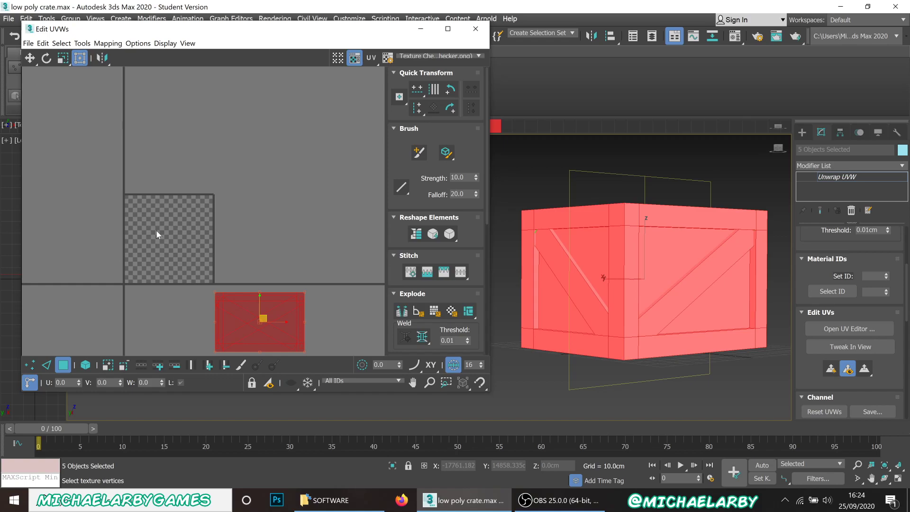
Bring the empty texture tile into view and clear the face selection
{"action": "scroll", "coordinate": [144, 235], "scroll_direction": "up", "scroll_amount": 4}
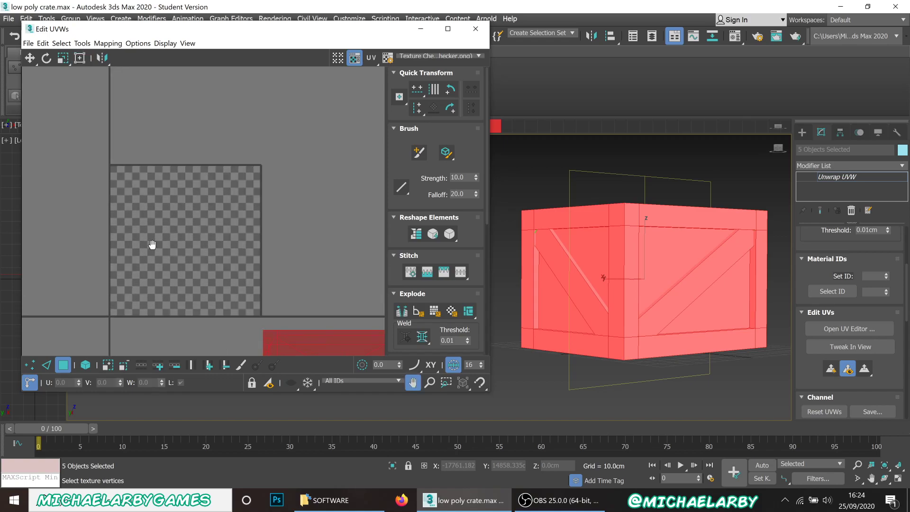
{"action": "middle_click_drag", "start_coordinate": [150, 248], "coordinate": [166, 230]}
{"action": "scroll", "coordinate": [166, 229], "scroll_direction": "up", "scroll_amount": 2}
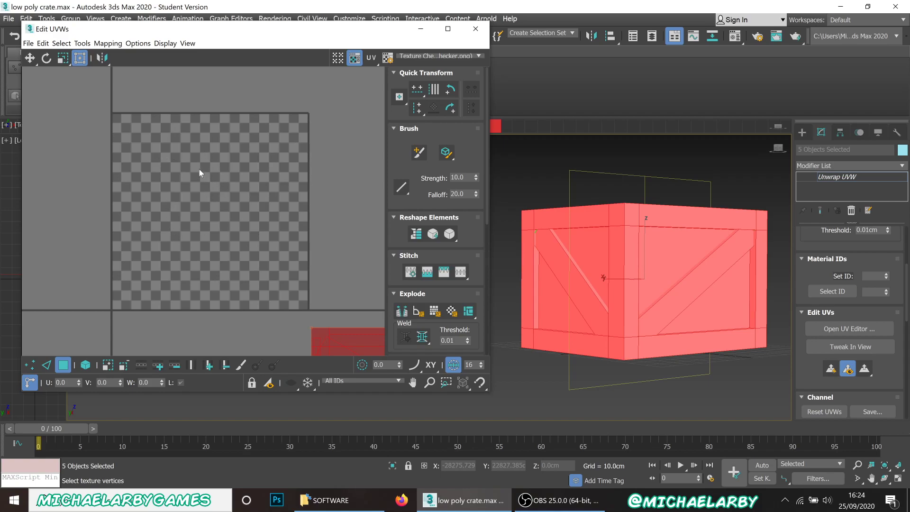
{"action": "left_click_drag", "start_coordinate": [319, 32], "coordinate": [275, 36]}
{"action": "left_click", "coordinate": [504, 232]}
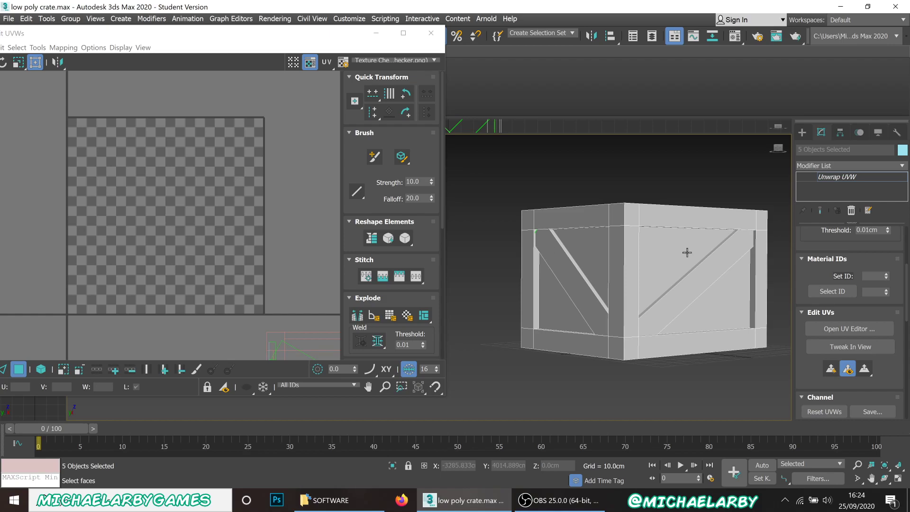
Select the diagonal plank face on the crate
{"action": "left_click", "coordinate": [677, 287]}
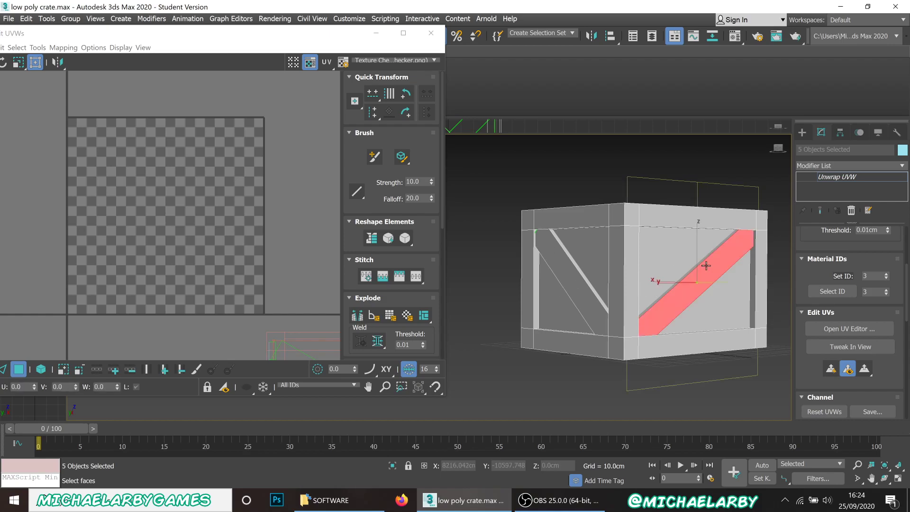
{"action": "scroll", "coordinate": [630, 254], "scroll_direction": "up", "scroll_amount": 5}
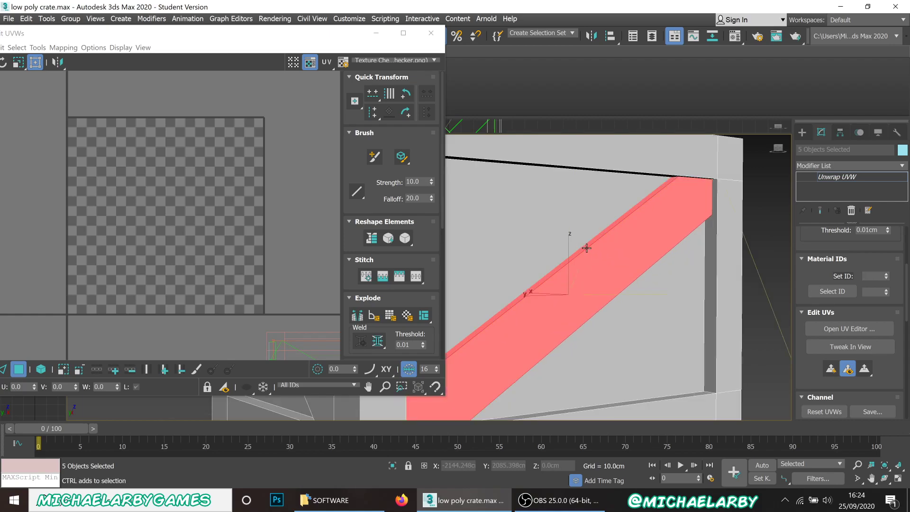
{"action": "middle_click_drag", "start_coordinate": [626, 305], "coordinate": [592, 290], "text": "alt"}
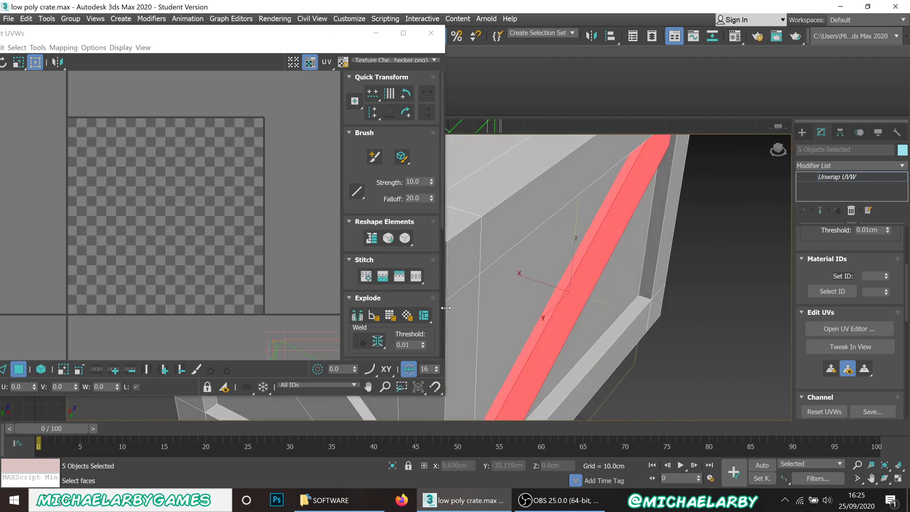
{"action": "scroll", "coordinate": [292, 229], "scroll_direction": "down", "scroll_amount": 5}
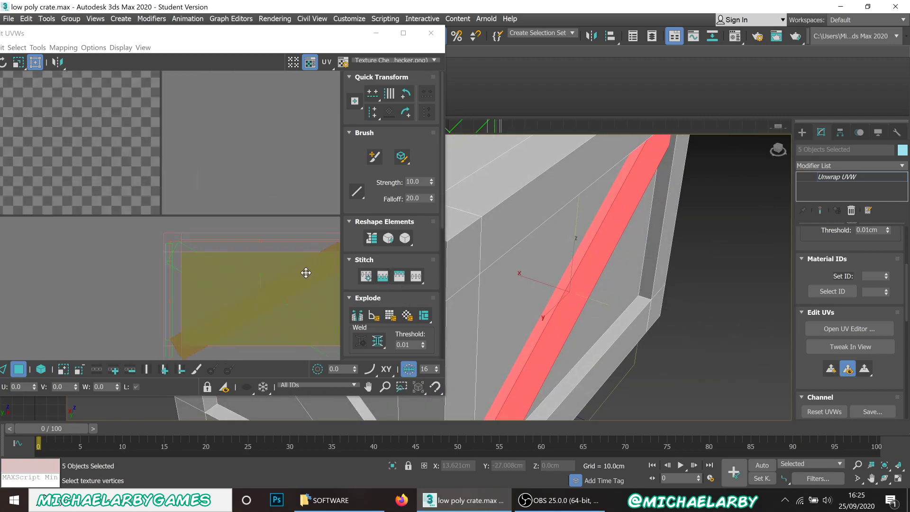
{"action": "scroll", "coordinate": [224, 276], "scroll_direction": "up", "scroll_amount": 4}
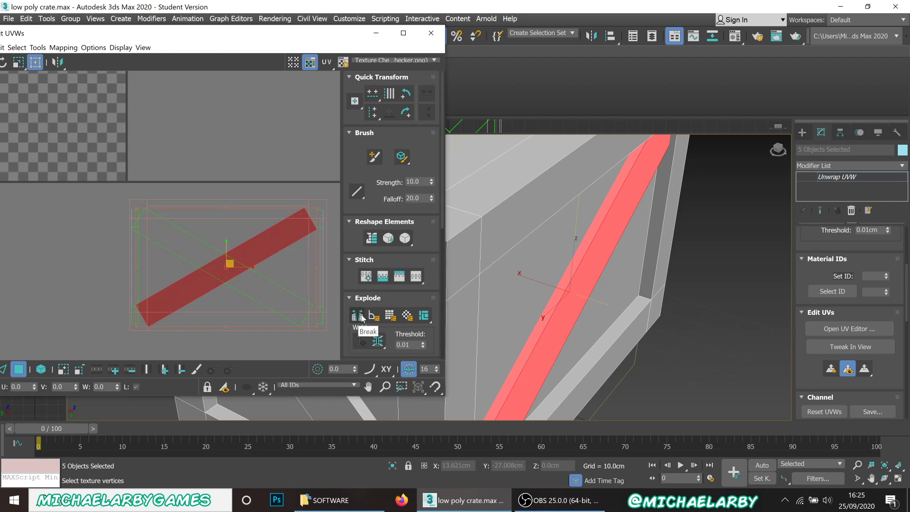
Straighten the plank's UVs into a horizontal strip and move it left of the main tile
{"action": "left_click", "coordinate": [372, 238]}
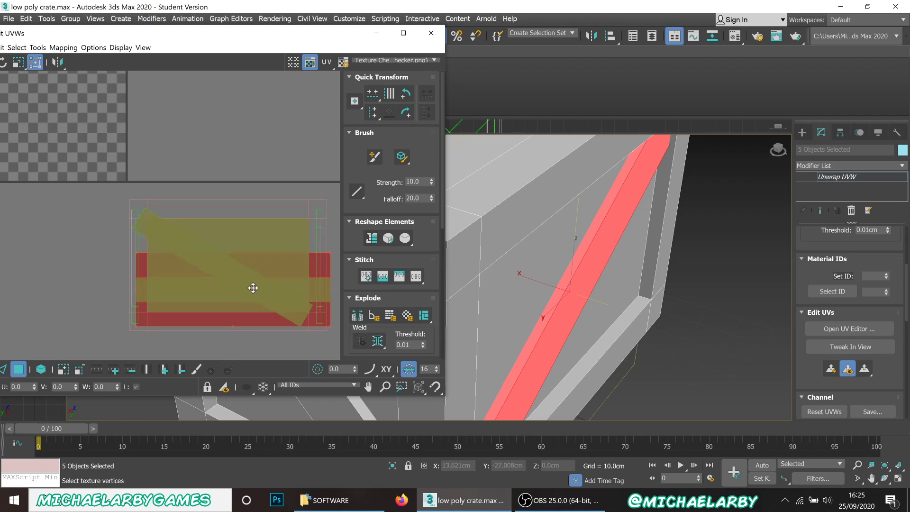
{"action": "left_click_drag", "start_coordinate": [243, 288], "coordinate": [71, 270]}
{"action": "scroll", "coordinate": [173, 260], "scroll_direction": "down", "scroll_amount": 3}
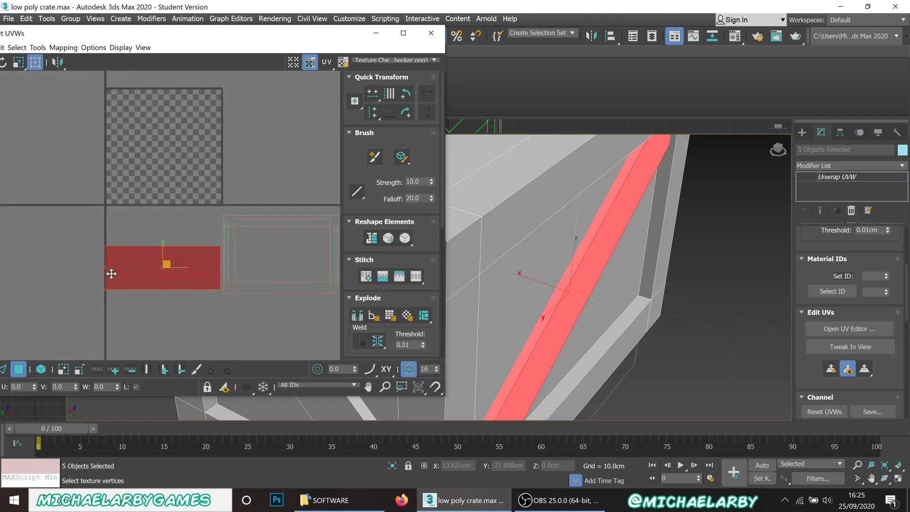
{"action": "scroll", "coordinate": [125, 264], "scroll_direction": "up", "scroll_amount": 3}
{"action": "left_click_drag", "start_coordinate": [201, 263], "coordinate": [152, 254]}
{"action": "scroll", "coordinate": [201, 247], "scroll_direction": "up", "scroll_amount": 2}
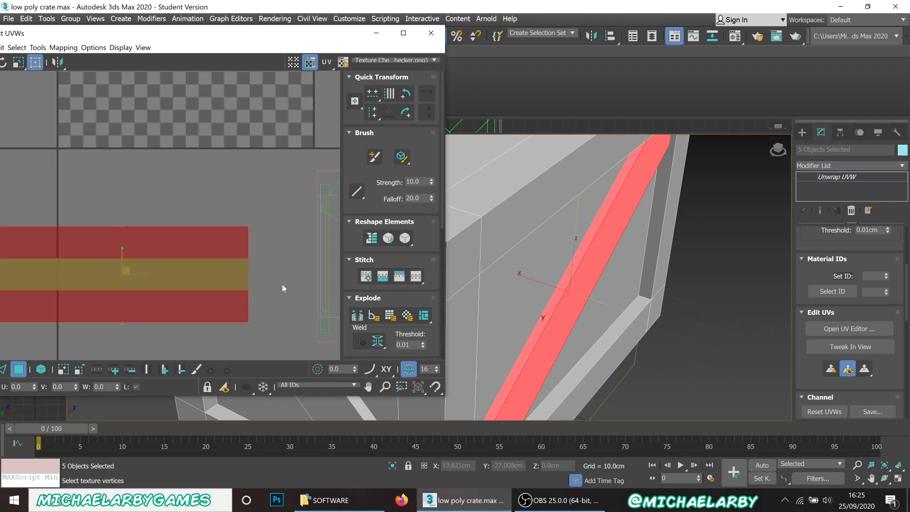
Relax the plank's UVs into a flat, even strip
{"action": "scroll", "coordinate": [598, 284], "scroll_direction": "up", "scroll_amount": 6}
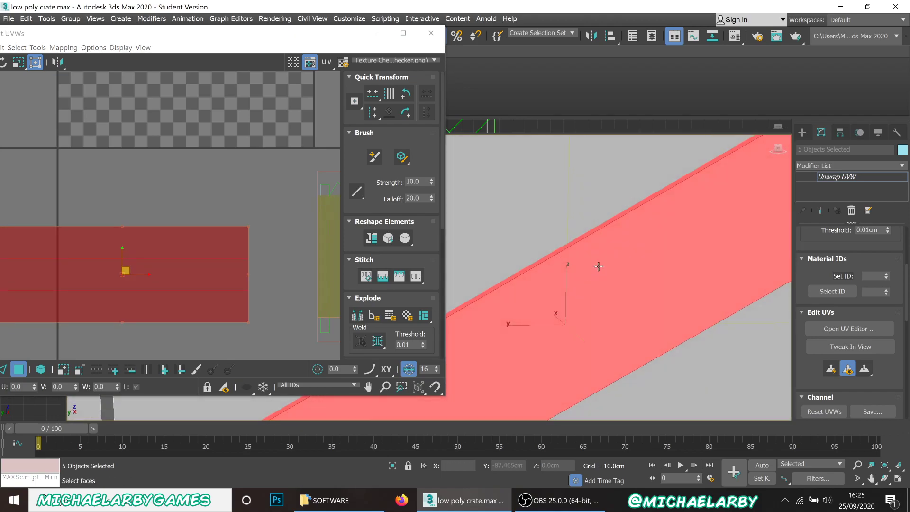
{"action": "middle_click_drag", "start_coordinate": [595, 278], "coordinate": [613, 294], "text": "alt"}
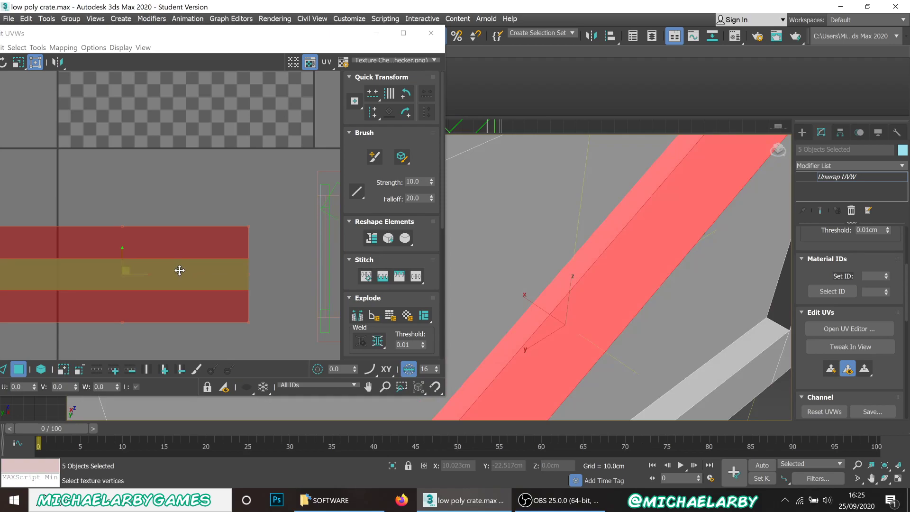
{"action": "left_click", "coordinate": [388, 241]}
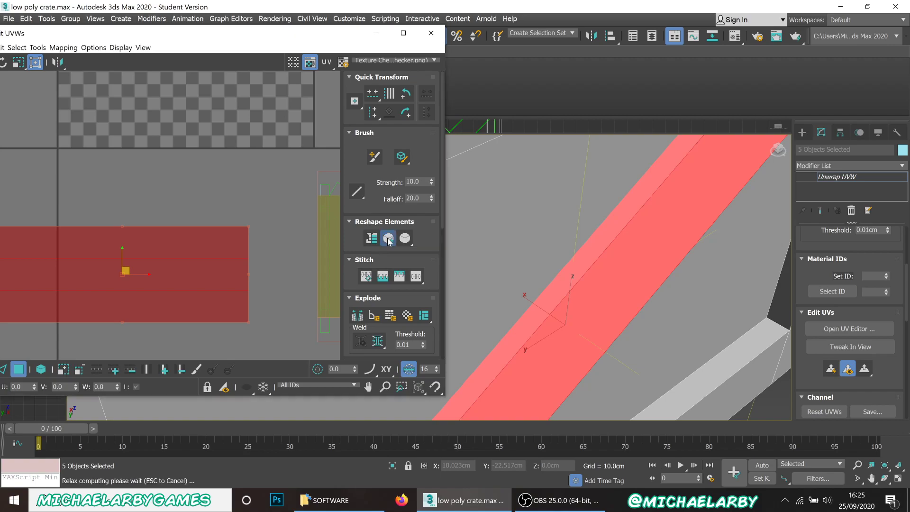
Move the plank UV island down and further left of the checker tile
{"action": "scroll", "coordinate": [235, 244], "scroll_direction": "down", "scroll_amount": 3}
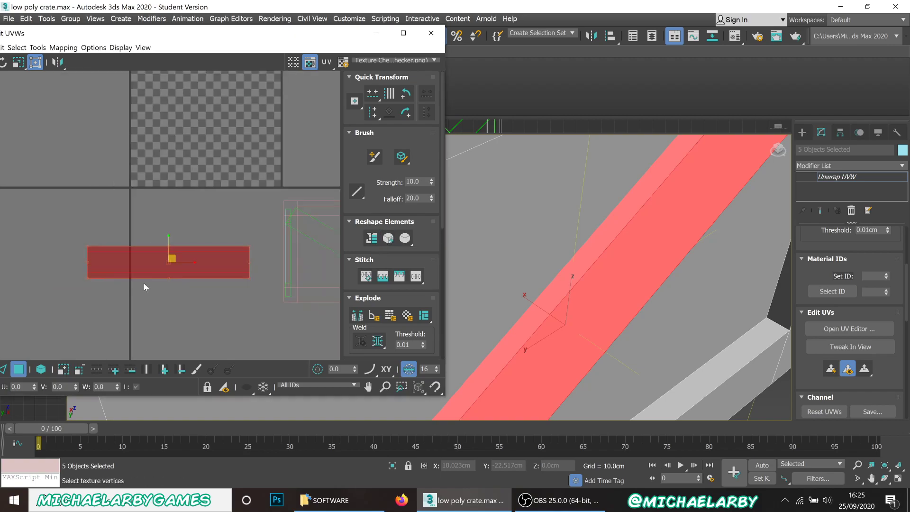
{"action": "scroll", "coordinate": [172, 248], "scroll_direction": "down", "scroll_amount": 3}
{"action": "scroll", "coordinate": [167, 270], "scroll_direction": "up", "scroll_amount": 5}
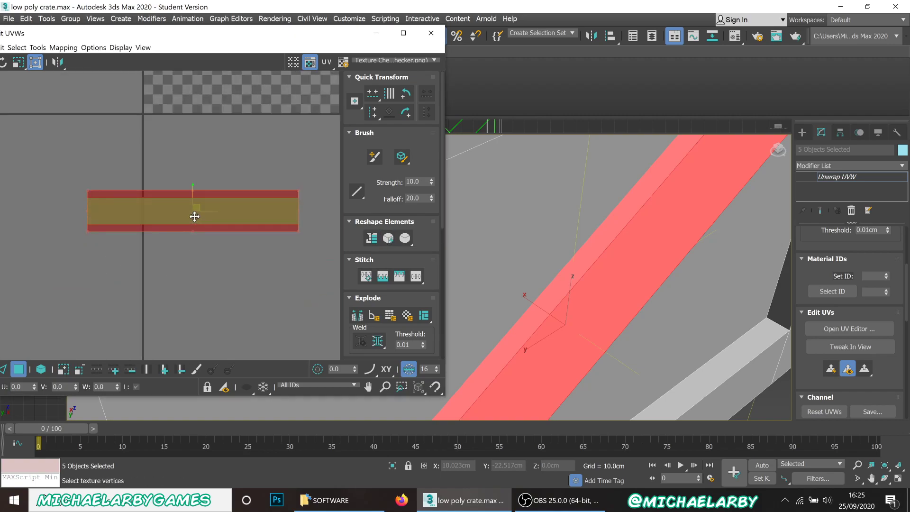
{"action": "left_click_drag", "start_coordinate": [198, 206], "coordinate": [124, 303]}
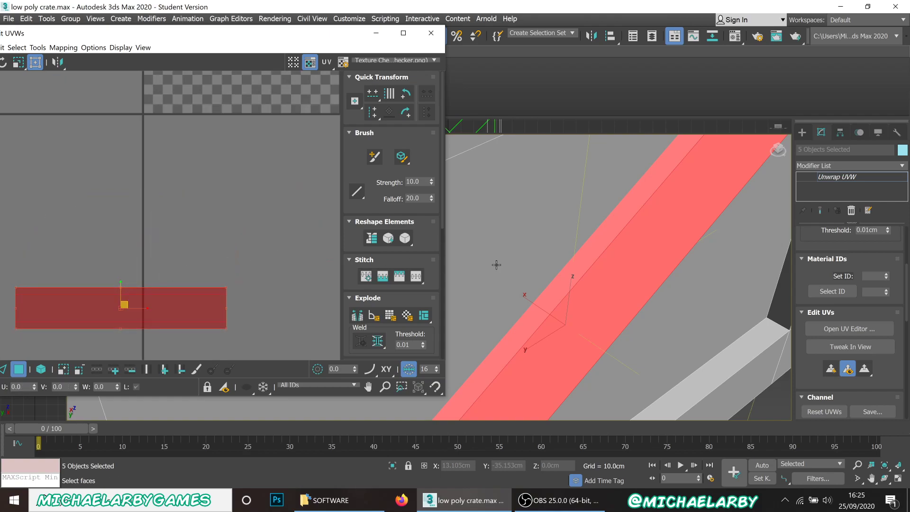
{"action": "scroll", "coordinate": [521, 275], "scroll_direction": "down", "scroll_amount": 3}
{"action": "scroll", "coordinate": [525, 276], "scroll_direction": "down", "scroll_amount": 3}
{"action": "mouse_move", "coordinate": [524, 273]}
{"action": "middle_mouse_down", "text": "alt"}
{"action": "mouse_move", "coordinate": [532, 264]}
{"action": "mouse_move", "coordinate": [515, 259]}
{"action": "mouse_move", "coordinate": [530, 256]}
{"action": "middle_mouse_up", "text": "alt"}
{"action": "scroll", "coordinate": [662, 272], "scroll_direction": "up", "scroll_amount": 3}
Select the side diagonal plank's faces and break them into their own UV shell
{"action": "left_click", "coordinate": [644, 288]}
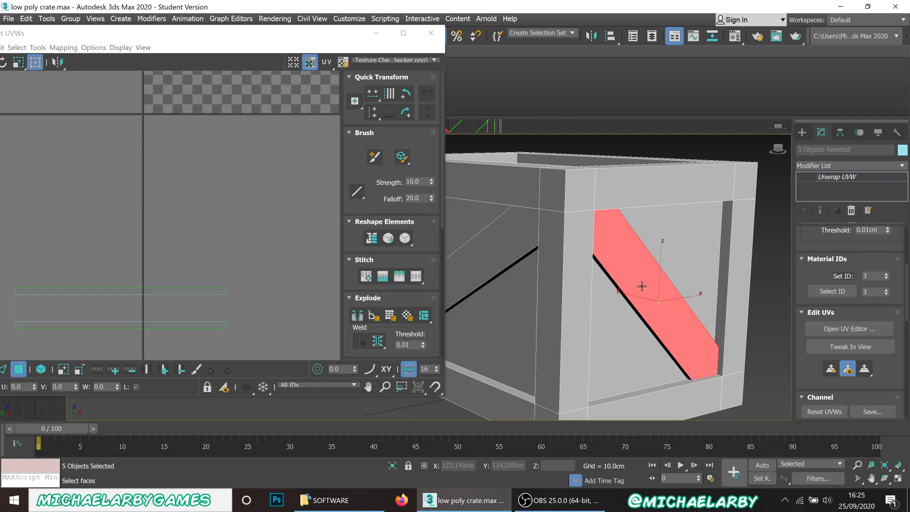
{"action": "middle_click_drag", "start_coordinate": [646, 289], "coordinate": [656, 266], "text": "alt"}
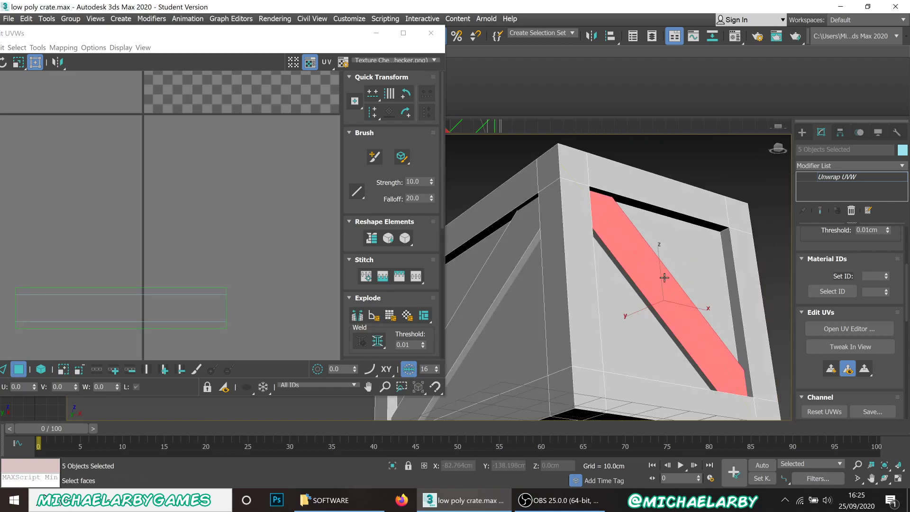
{"action": "left_click", "coordinate": [634, 283], "text": "ctrl"}
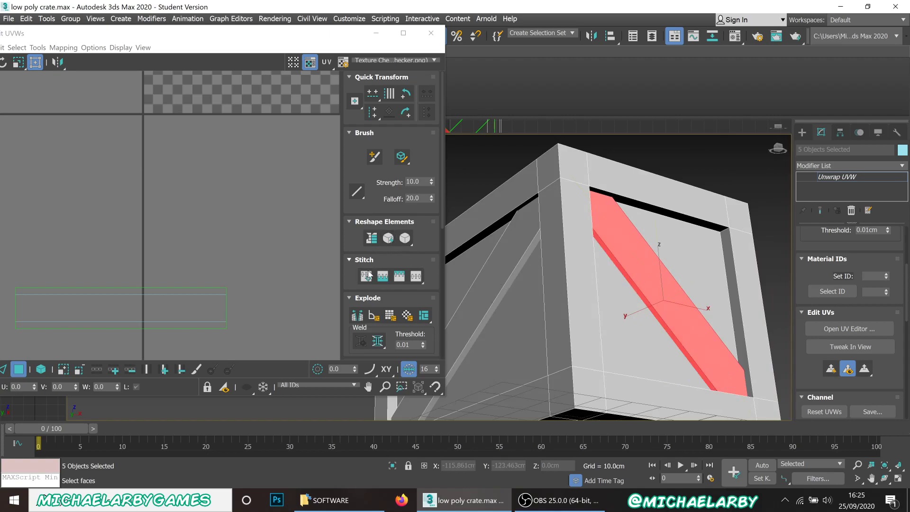
{"action": "left_click", "coordinate": [361, 318]}
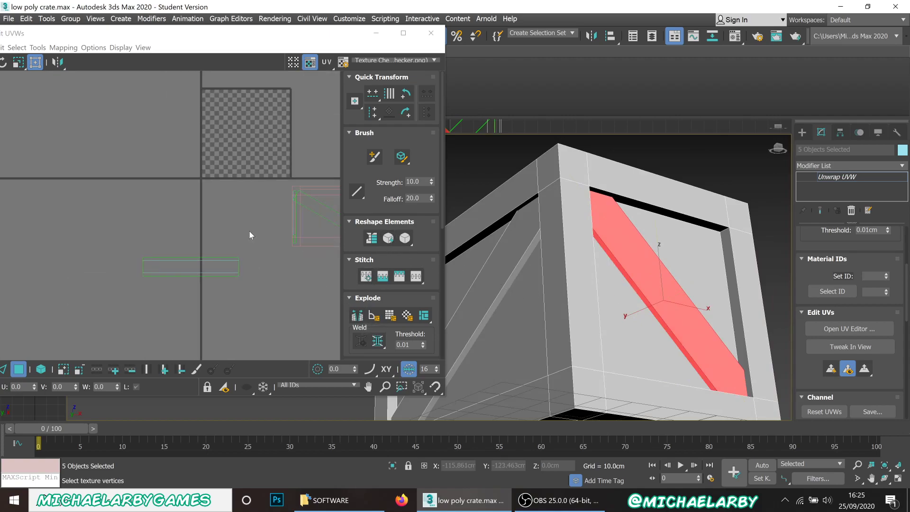
Straighten the plank's UVs and place the strip next to the long plank shell
{"action": "scroll", "coordinate": [612, 289], "scroll_direction": "down", "scroll_amount": 3}
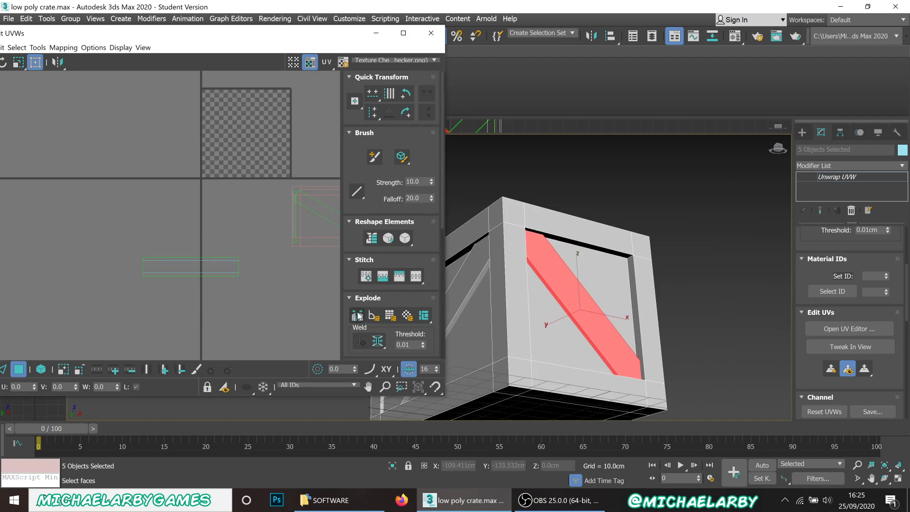
{"action": "left_click", "coordinate": [372, 239]}
{"action": "middle_click_drag", "start_coordinate": [299, 251], "coordinate": [213, 265]}
{"action": "left_click_drag", "start_coordinate": [283, 256], "coordinate": [160, 288]}
{"action": "scroll", "coordinate": [103, 275], "scroll_direction": "up", "scroll_amount": 5}
{"action": "scroll", "coordinate": [156, 286], "scroll_direction": "up", "scroll_amount": 3}
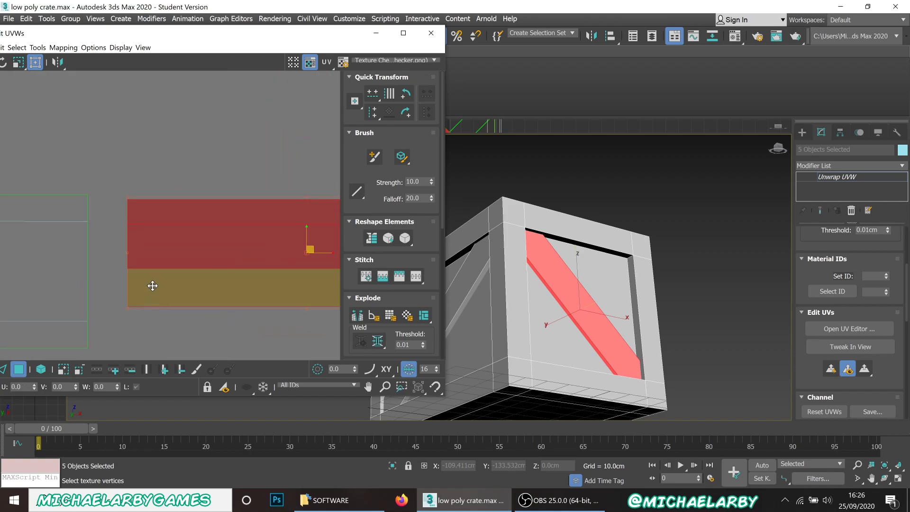
{"action": "left_click_drag", "start_coordinate": [160, 252], "coordinate": [169, 274]}
{"action": "key", "text": "ctrl+z"}
Relax the strip flat and move it down below the long plank strip
{"action": "left_click", "coordinate": [388, 239]}
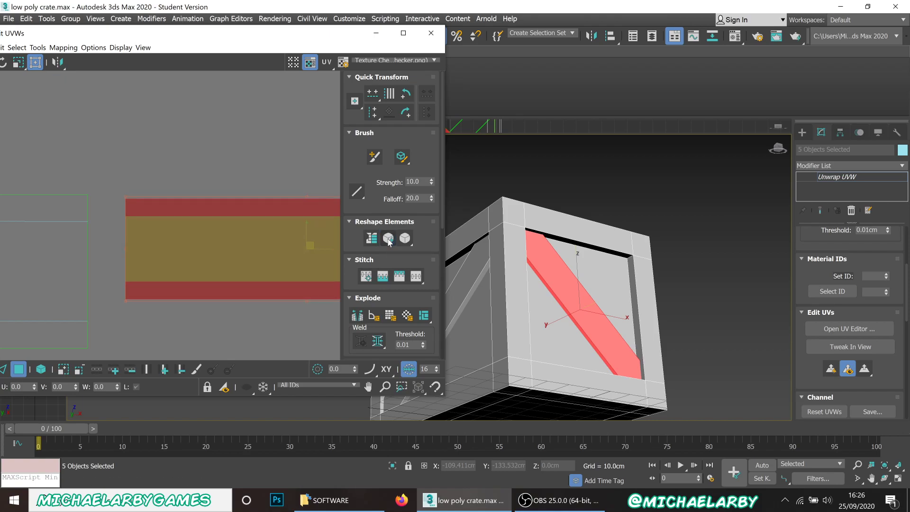
{"action": "scroll", "coordinate": [279, 261], "scroll_direction": "down", "scroll_amount": 4}
{"action": "scroll", "coordinate": [218, 256], "scroll_direction": "up", "scroll_amount": 3}
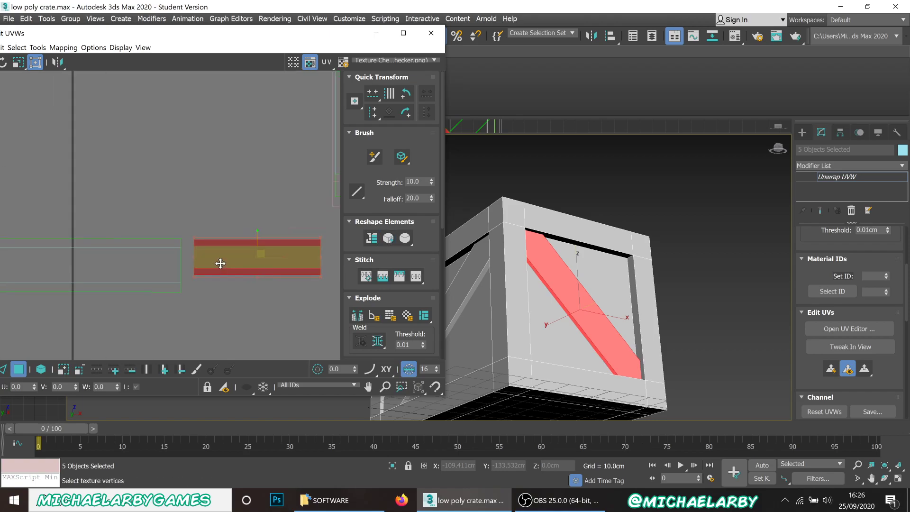
{"action": "scroll", "coordinate": [258, 294], "scroll_direction": "down", "scroll_amount": 4}
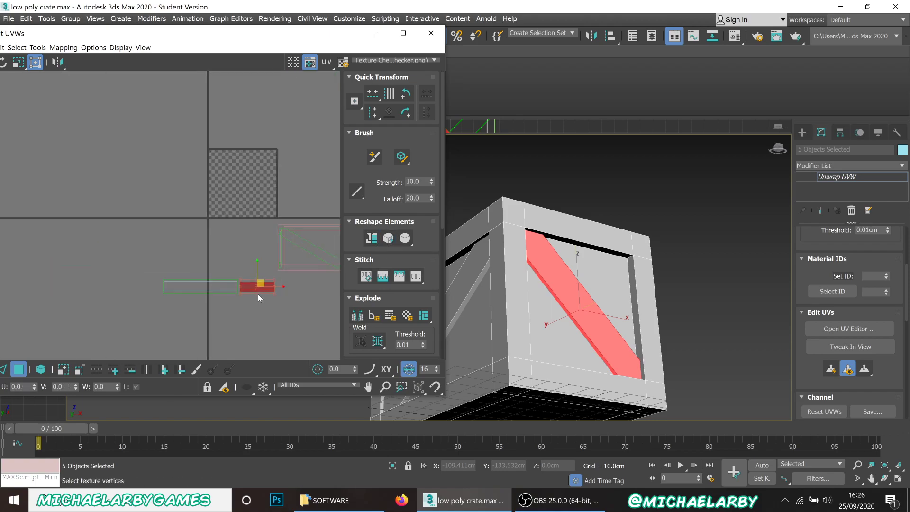
{"action": "scroll", "coordinate": [243, 288], "scroll_direction": "up", "scroll_amount": 3}
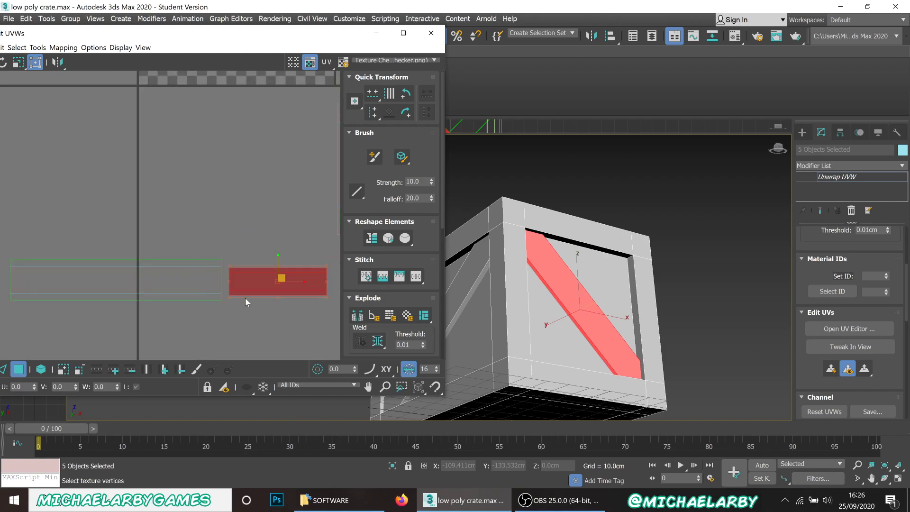
{"action": "left_click_drag", "start_coordinate": [261, 281], "coordinate": [260, 317]}
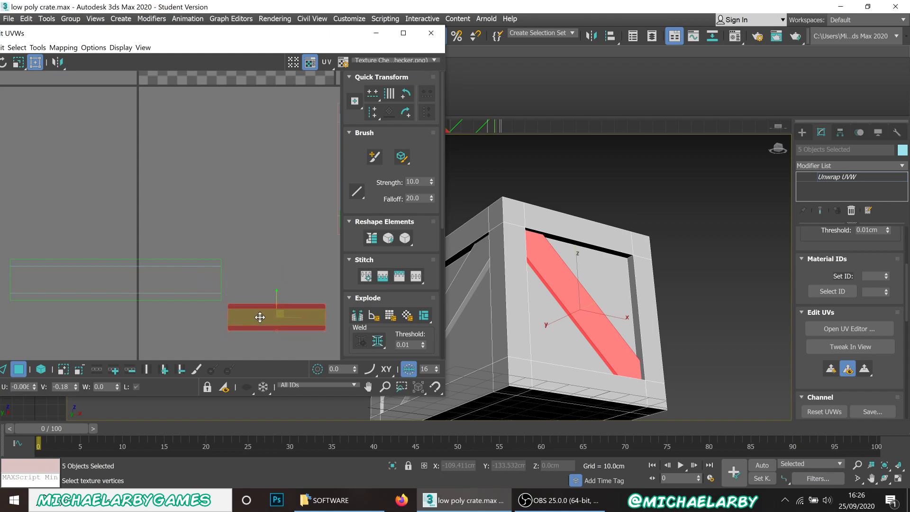
{"action": "scroll", "coordinate": [123, 284], "scroll_direction": "down", "scroll_amount": 3}
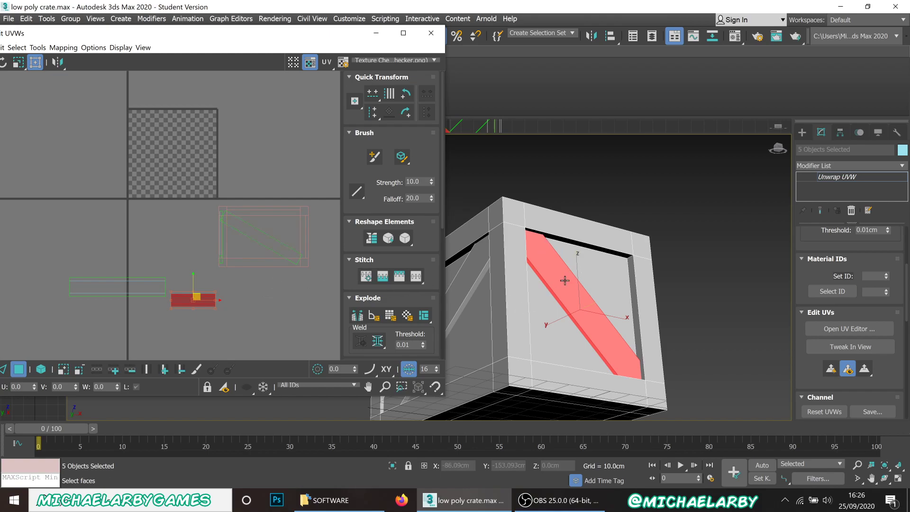
{"action": "scroll", "coordinate": [579, 286], "scroll_direction": "up", "scroll_amount": 5}
{"action": "scroll", "coordinate": [578, 256], "scroll_direction": "down", "scroll_amount": 6}
{"action": "middle_click_drag", "start_coordinate": [544, 298], "coordinate": [582, 279], "text": "alt"}
{"action": "scroll", "coordinate": [583, 313], "scroll_direction": "up", "scroll_amount": 3}
{"action": "scroll", "coordinate": [583, 314], "scroll_direction": "down", "scroll_amount": 4}
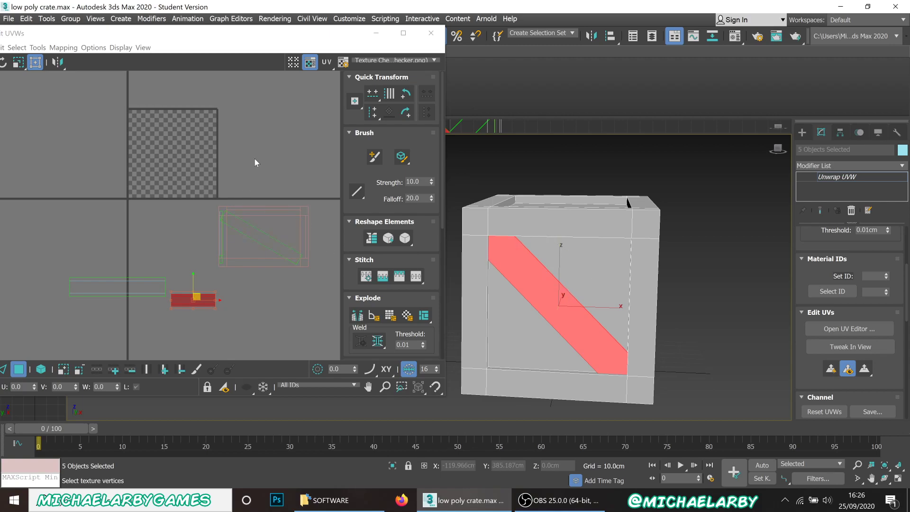
Select the side panel's triangle faces in the viewport
{"action": "left_click", "coordinate": [581, 260]}
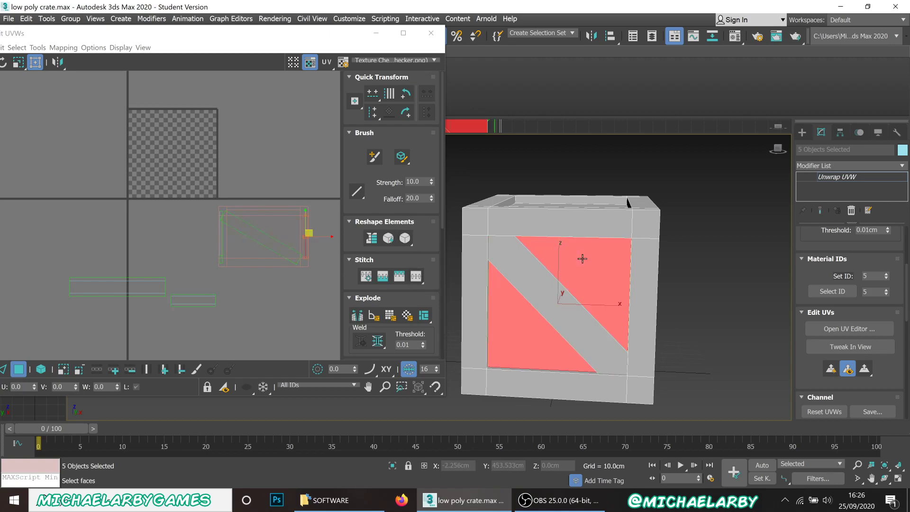
{"action": "middle_click_drag", "start_coordinate": [575, 281], "coordinate": [601, 269], "text": "alt"}
{"action": "left_click", "coordinate": [673, 268]}
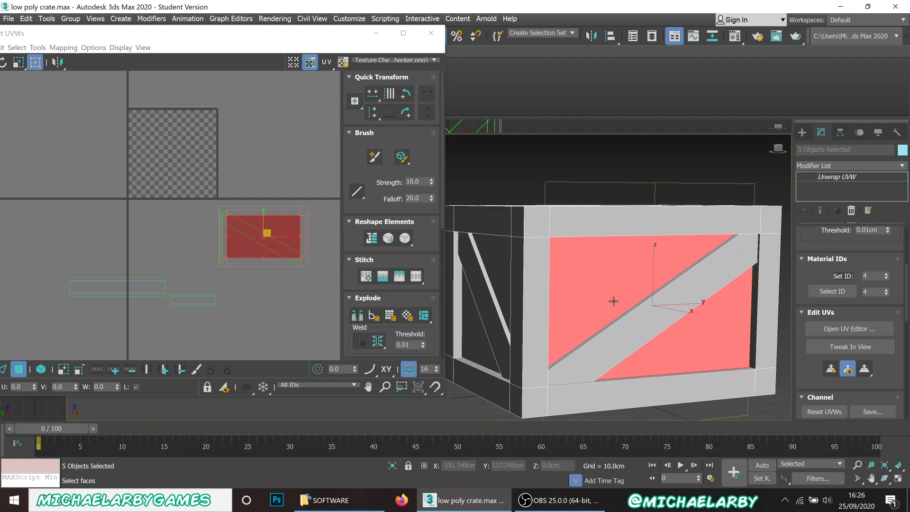
{"action": "scroll", "coordinate": [606, 305], "scroll_direction": "up", "scroll_amount": 4}
{"action": "mouse_move", "coordinate": [609, 278]}
{"action": "middle_mouse_down", "text": "alt"}
{"action": "mouse_move", "coordinate": [579, 258]}
{"action": "mouse_move", "coordinate": [611, 264]}
{"action": "mouse_move", "coordinate": [518, 287]}
{"action": "mouse_move", "coordinate": [613, 279]}
{"action": "middle_mouse_up", "text": "alt"}
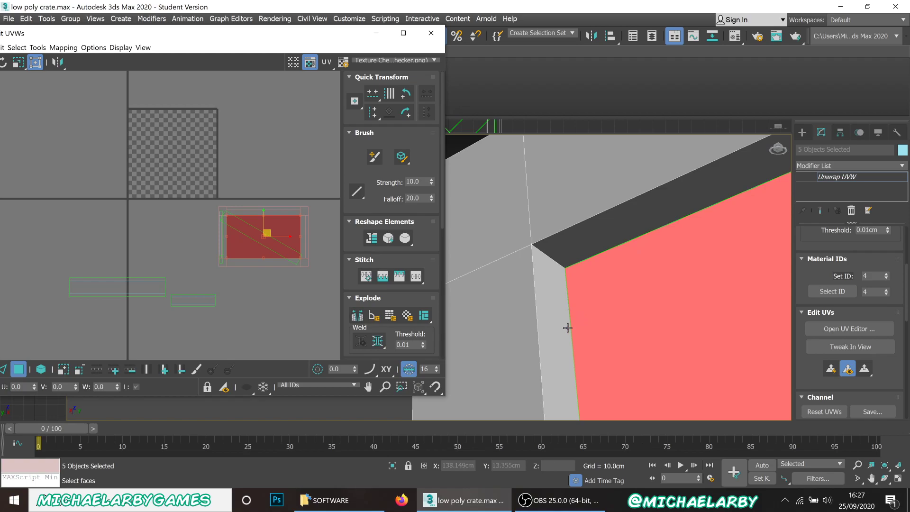
{"action": "scroll", "coordinate": [567, 328], "scroll_direction": "down", "scroll_amount": 6}
Move the side panel's UV cluster into the lower-left grid cell
{"action": "left_click_drag", "start_coordinate": [274, 259], "coordinate": [112, 249]}
{"action": "scroll", "coordinate": [153, 218], "scroll_direction": "down", "scroll_amount": 2}
{"action": "scroll", "coordinate": [153, 218], "scroll_direction": "up", "scroll_amount": 2}
{"action": "middle_click_drag", "start_coordinate": [108, 244], "coordinate": [166, 209]}
{"action": "left_click_drag", "start_coordinate": [166, 209], "coordinate": [104, 310]}
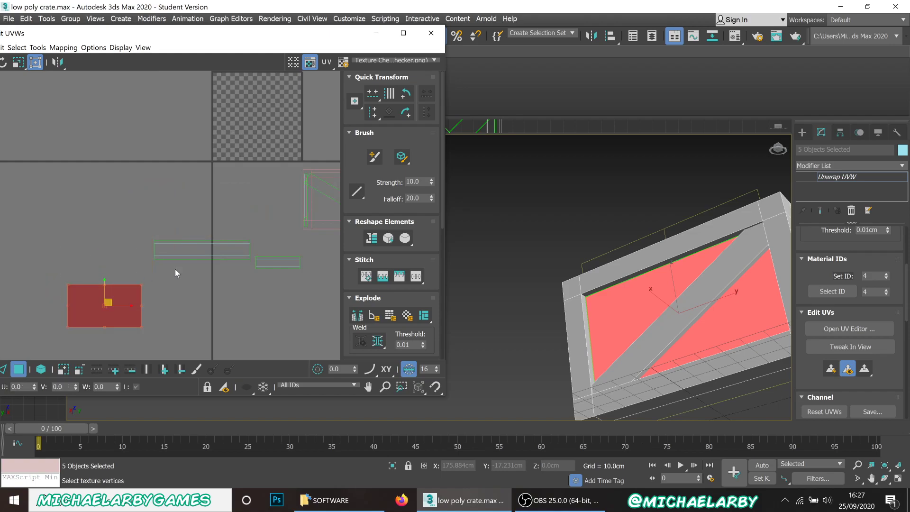
{"action": "middle_click_drag", "start_coordinate": [625, 313], "coordinate": [664, 319], "text": "alt"}
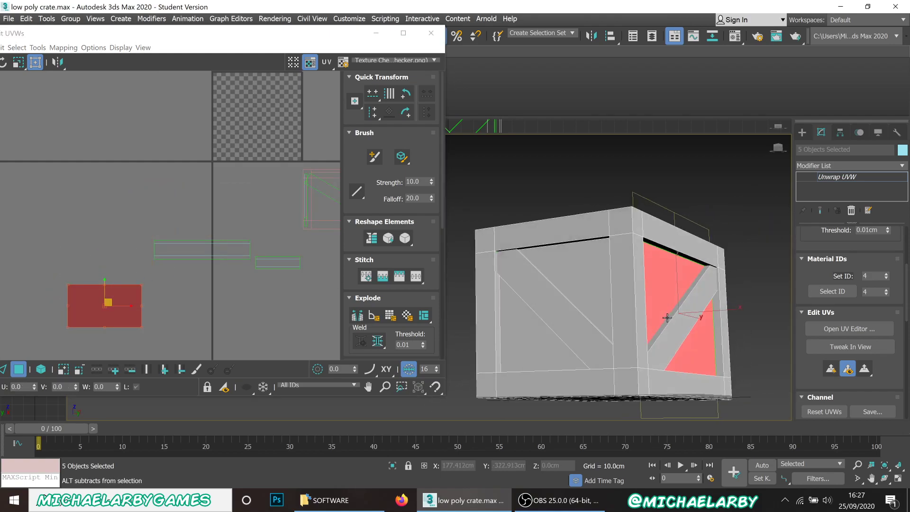
{"action": "scroll", "coordinate": [580, 261], "scroll_direction": "up", "scroll_amount": 3}
Select the front panel face, then the lower panel face
{"action": "left_click", "coordinate": [580, 260]}
{"action": "scroll", "coordinate": [284, 212], "scroll_direction": "up", "scroll_amount": 5}
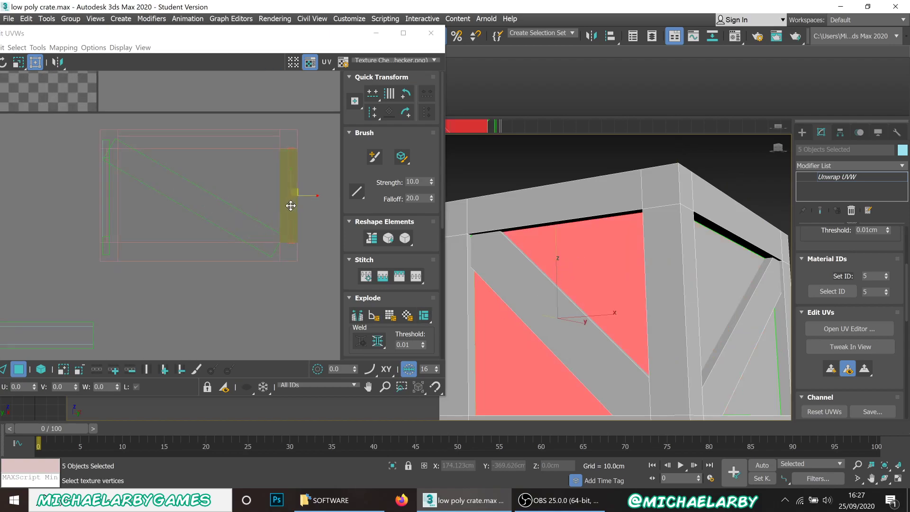
{"action": "scroll", "coordinate": [291, 205], "scroll_direction": "down", "scroll_amount": 3}
{"action": "scroll", "coordinate": [568, 270], "scroll_direction": "up", "scroll_amount": 4}
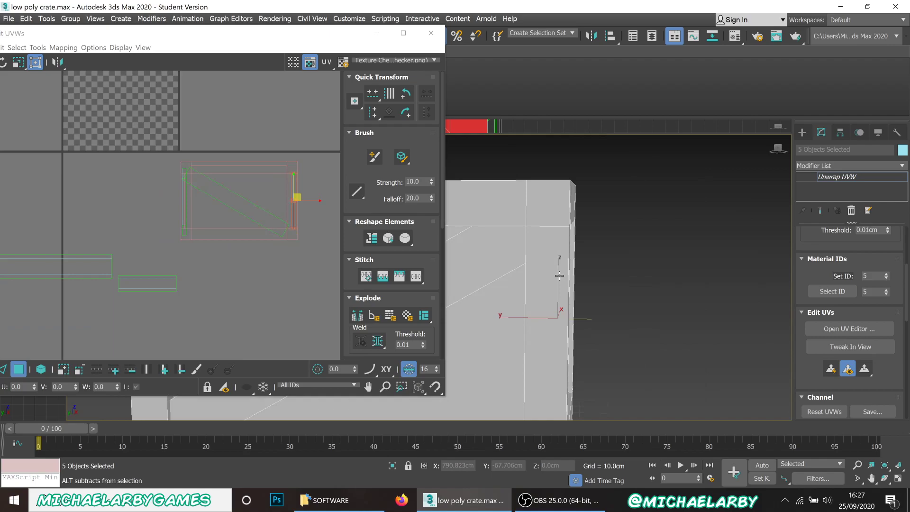
{"action": "left_click", "coordinate": [502, 321]}
{"action": "scroll", "coordinate": [226, 263], "scroll_direction": "up", "scroll_amount": 3}
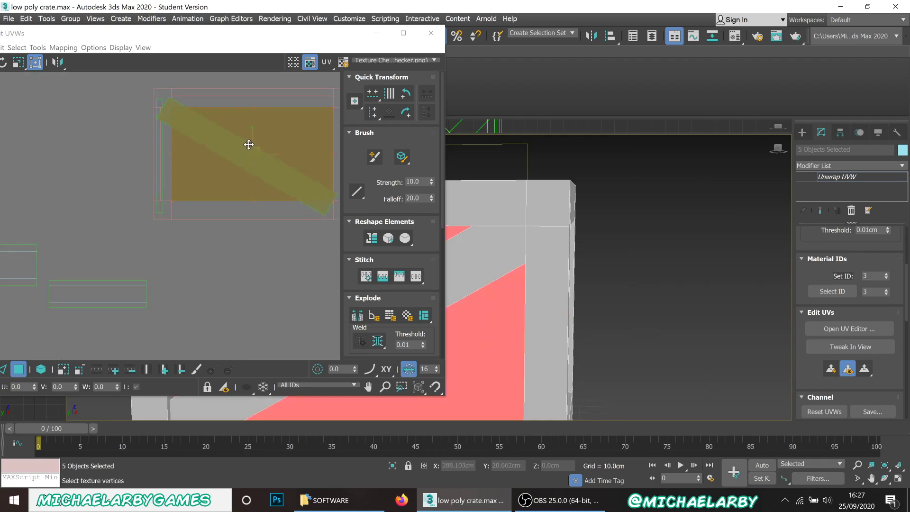
Move the selected UV cluster lower-left and reposition the large panel shell
{"action": "left_click_drag", "start_coordinate": [258, 151], "coordinate": [137, 265]}
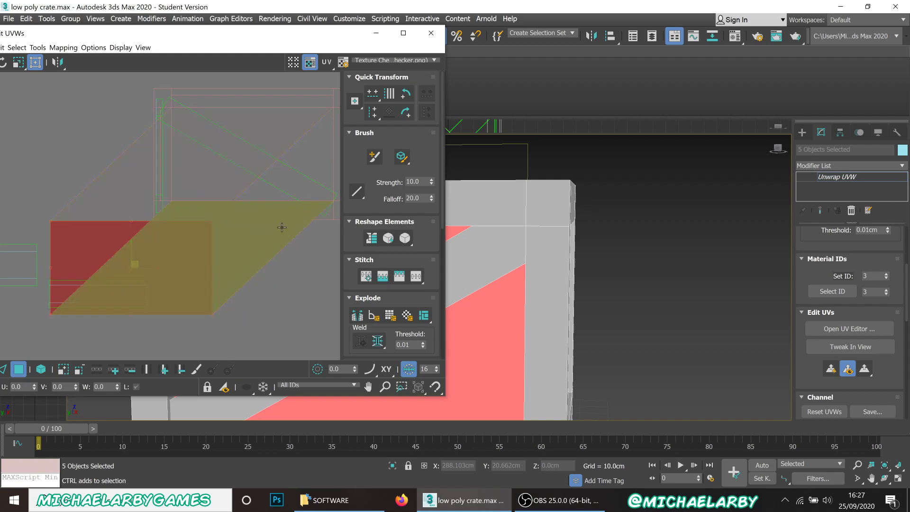
{"action": "middle_click_drag", "start_coordinate": [520, 291], "coordinate": [550, 220], "text": "alt"}
{"action": "left_click", "coordinate": [542, 224]}
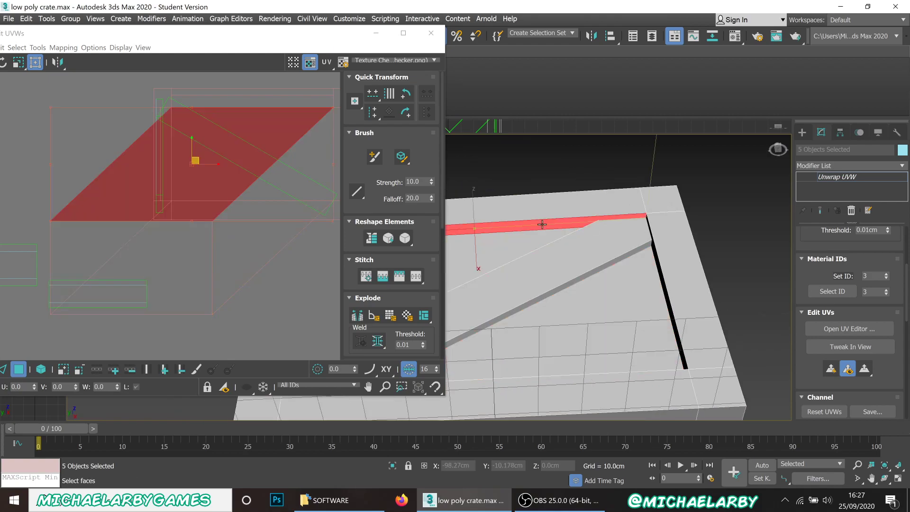
{"action": "left_click", "coordinate": [131, 265]}
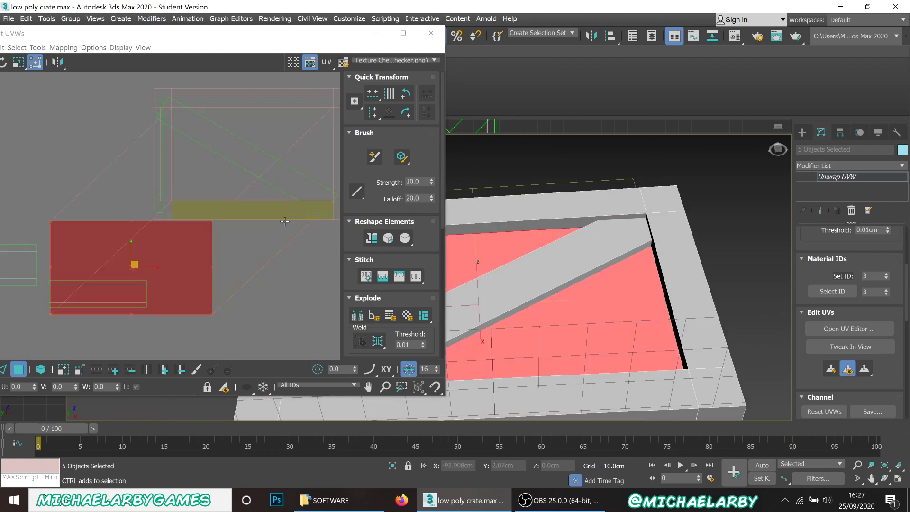
{"action": "left_click_drag", "start_coordinate": [142, 285], "coordinate": [259, 232]}
{"action": "left_click", "coordinate": [259, 230]}
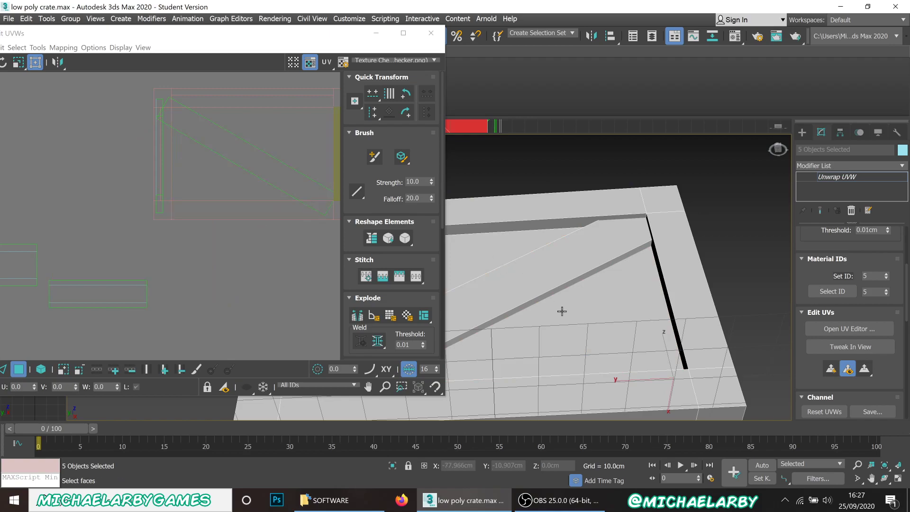
Break the recessed side-panel face into its own shell and place it bottom-left
{"action": "left_click", "coordinate": [594, 317]}
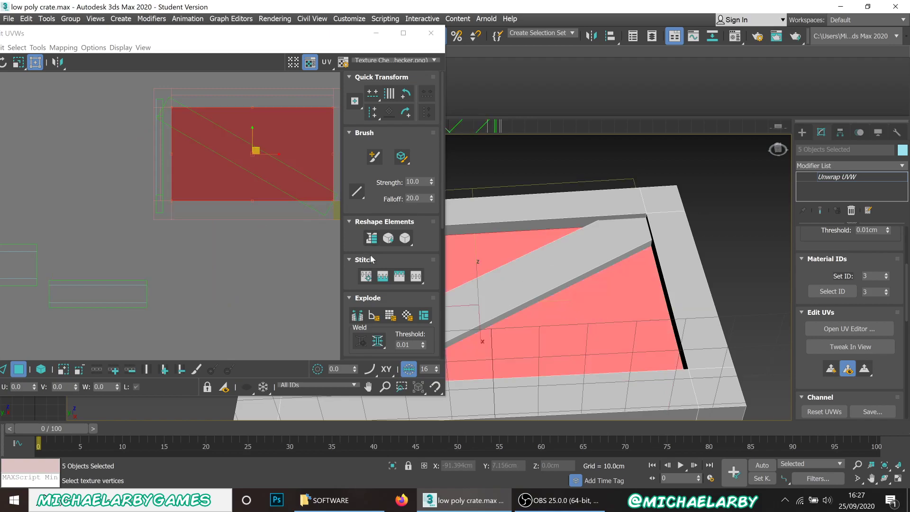
{"action": "left_click", "coordinate": [358, 315]}
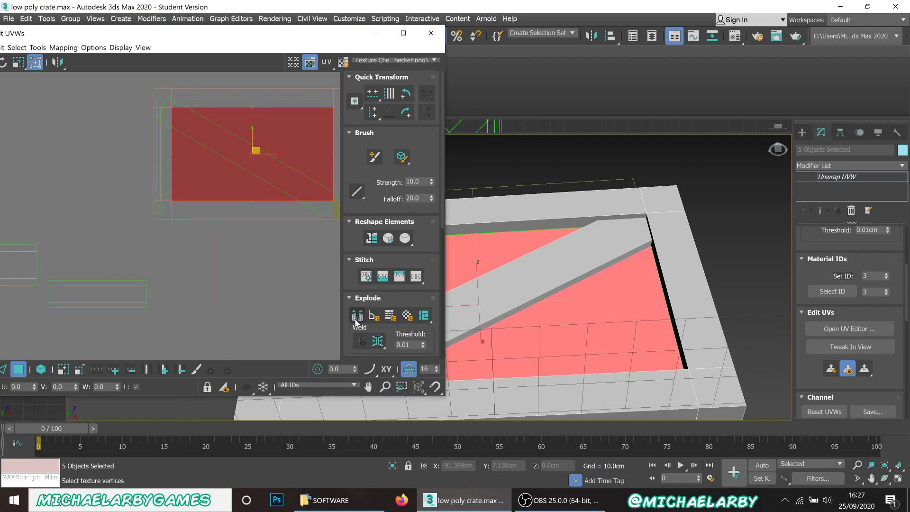
{"action": "scroll", "coordinate": [216, 263], "scroll_direction": "down", "scroll_amount": 4}
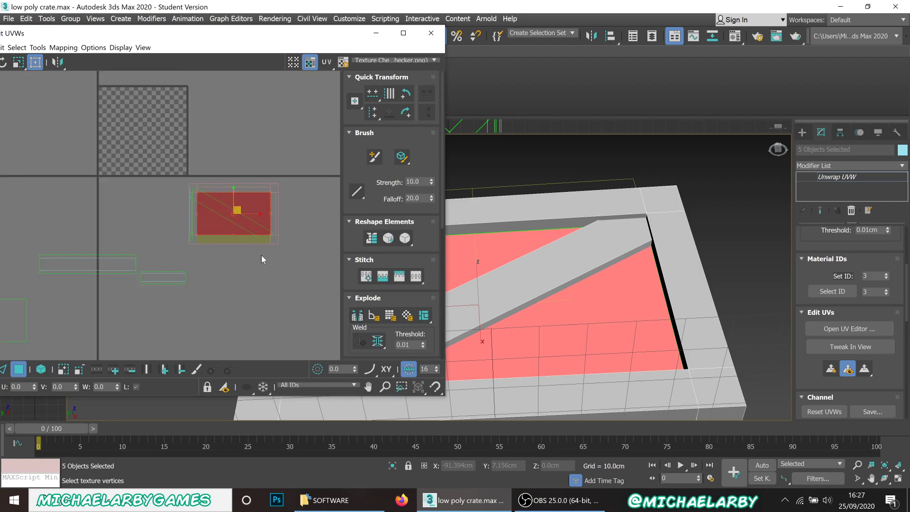
{"action": "middle_click_drag", "start_coordinate": [259, 251], "coordinate": [324, 260]}
{"action": "left_click_drag", "start_coordinate": [262, 234], "coordinate": [105, 342]}
Select the side panel's two triangular faces and relax their UVs into a compact square shell
{"action": "scroll", "coordinate": [574, 324], "scroll_direction": "up", "scroll_amount": 6}
{"action": "scroll", "coordinate": [568, 318], "scroll_direction": "down", "scroll_amount": 5}
{"action": "left_click", "coordinate": [604, 268]}
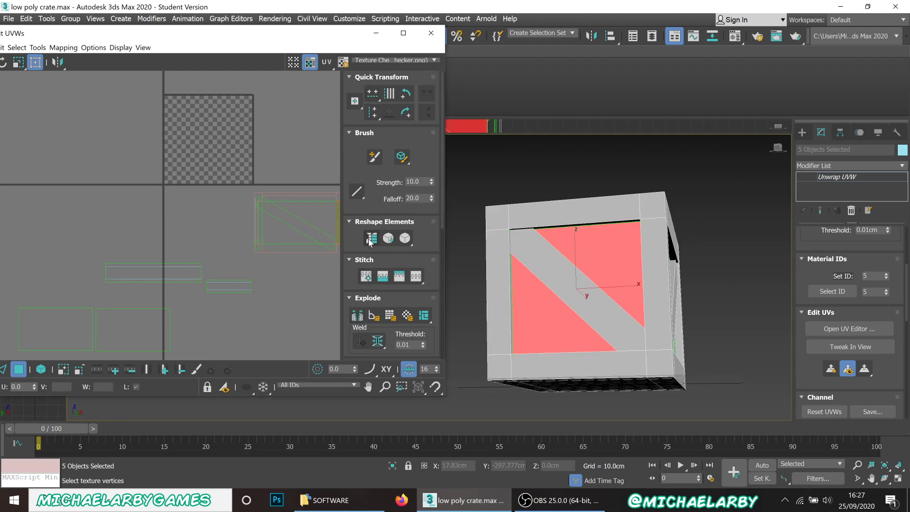
{"action": "scroll", "coordinate": [195, 239], "scroll_direction": "down", "scroll_amount": 2}
{"action": "scroll", "coordinate": [291, 232], "scroll_direction": "up", "scroll_amount": 6}
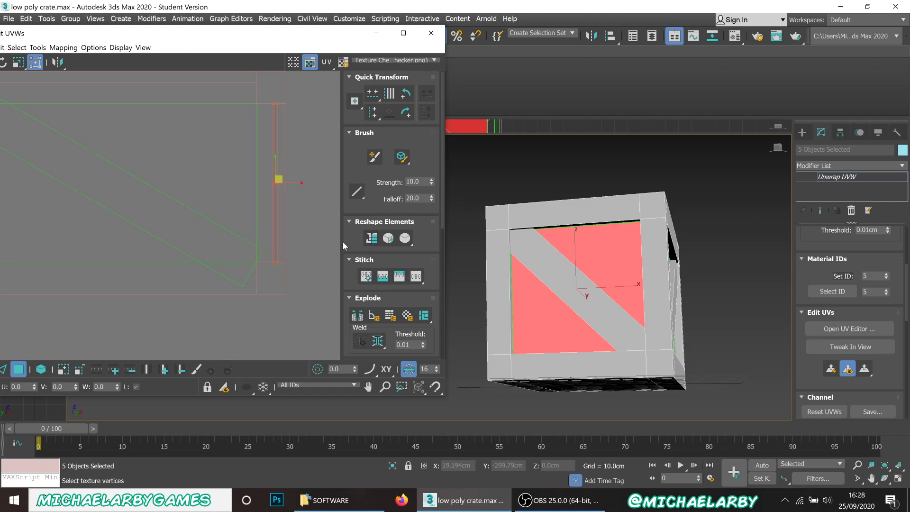
{"action": "left_click", "coordinate": [388, 238]}
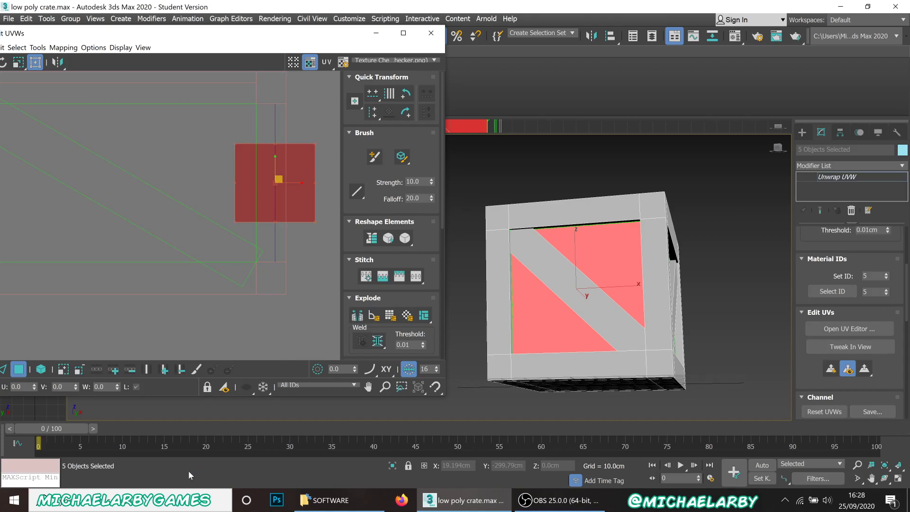
Move the relaxed panel shell down-left, just right of the bottom-row UV rectangles
{"action": "scroll", "coordinate": [190, 233], "scroll_direction": "down", "scroll_amount": 3}
{"action": "scroll", "coordinate": [190, 233], "scroll_direction": "down", "scroll_amount": 4}
{"action": "scroll", "coordinate": [168, 240], "scroll_direction": "up", "scroll_amount": 3}
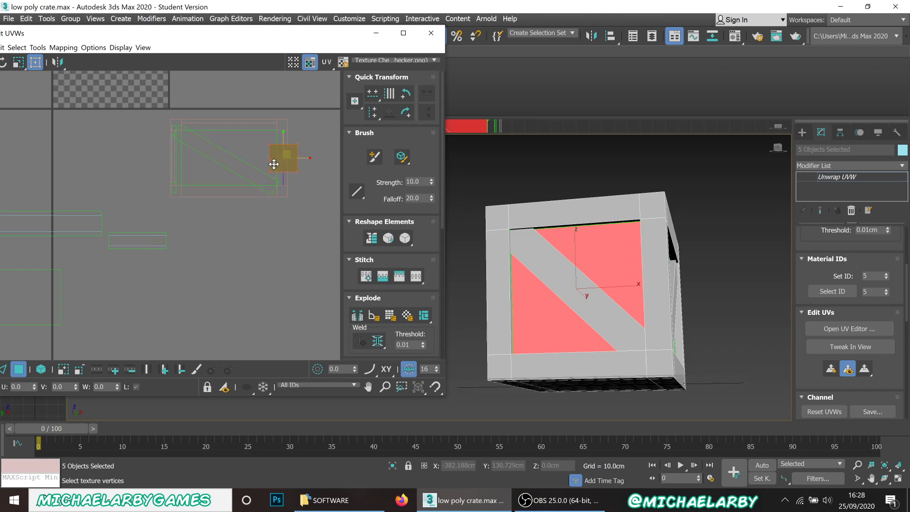
{"action": "left_click_drag", "start_coordinate": [275, 163], "coordinate": [94, 311]}
{"action": "scroll", "coordinate": [206, 251], "scroll_direction": "down", "scroll_amount": 4}
{"action": "scroll", "coordinate": [236, 280], "scroll_direction": "up", "scroll_amount": 5}
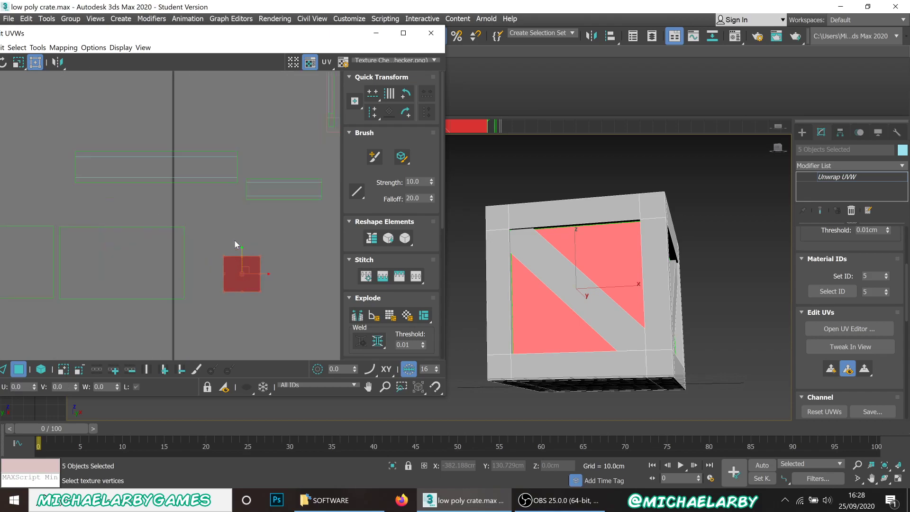
{"action": "left_click_drag", "start_coordinate": [236, 280], "coordinate": [201, 289]}
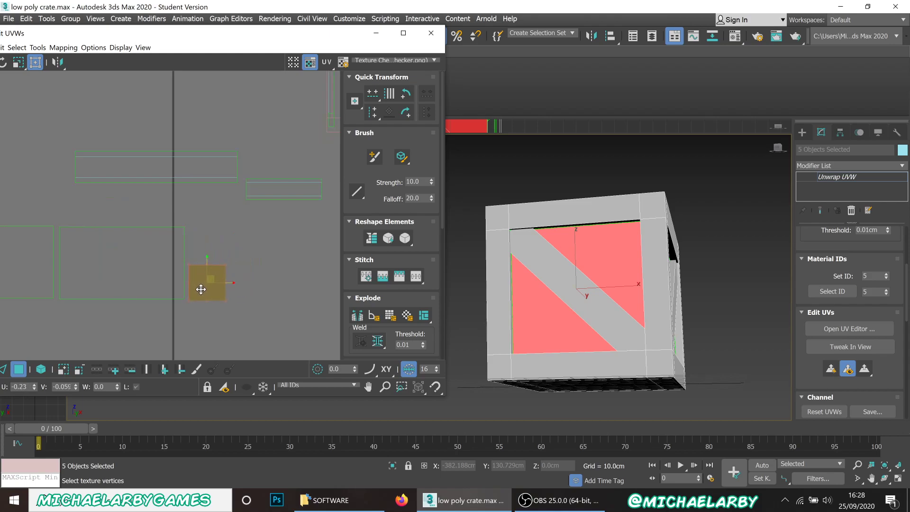
Pan the UV layout into full view and orbit the crate to its large flat side
{"action": "scroll", "coordinate": [193, 270], "scroll_direction": "down", "scroll_amount": 3}
{"action": "middle_click_drag", "start_coordinate": [170, 266], "coordinate": [118, 264]}
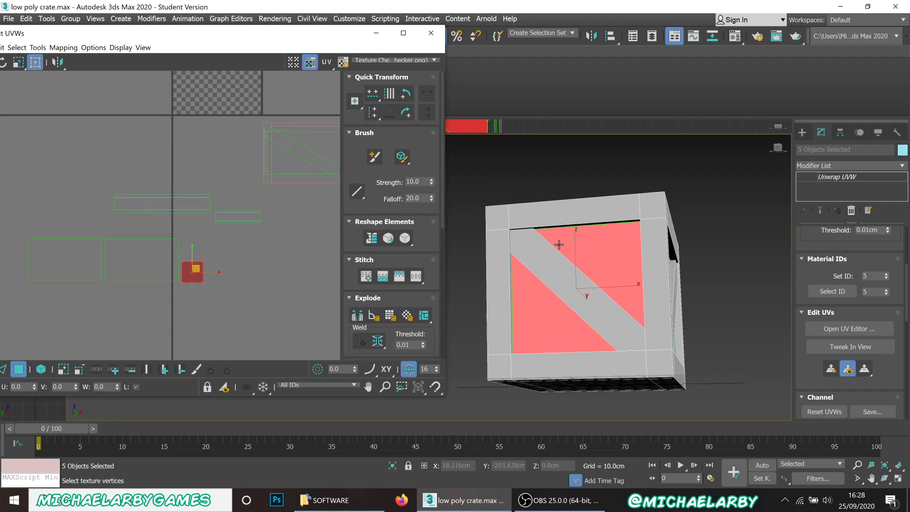
{"action": "middle_click_drag", "start_coordinate": [594, 289], "coordinate": [633, 321], "text": "alt"}
{"action": "middle_click_drag", "start_coordinate": [603, 246], "coordinate": [650, 227], "text": "alt"}
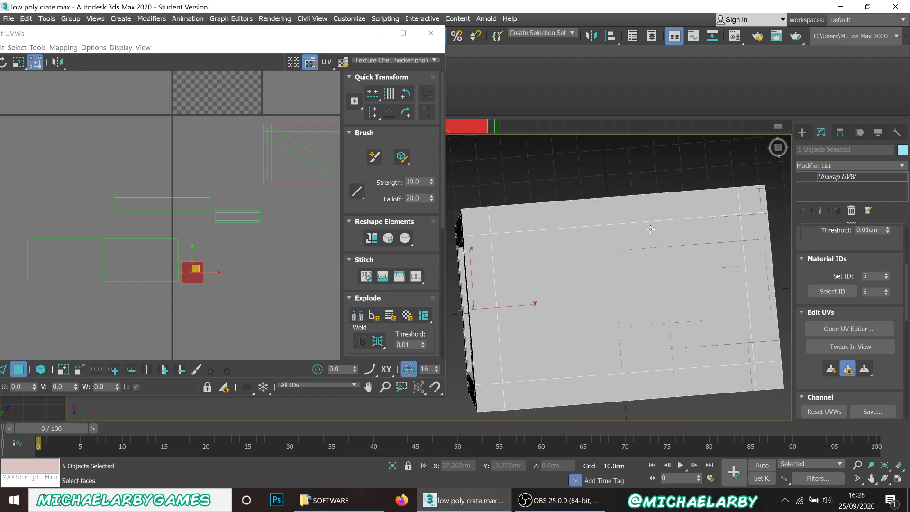
Select the crate's large flat face with its four edge strips and corner face
{"action": "left_click", "coordinate": [482, 230]}
{"action": "left_click", "coordinate": [555, 251], "text": "ctrl"}
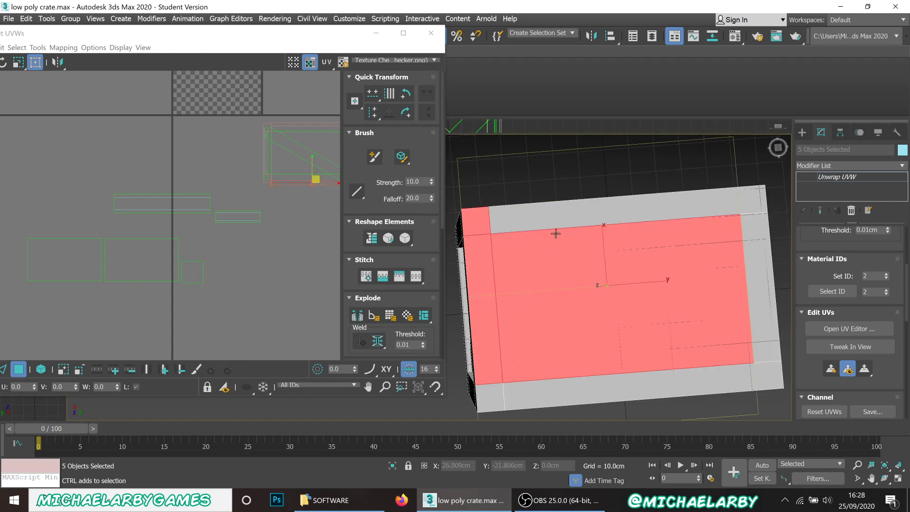
{"action": "left_click", "coordinate": [556, 221], "text": "ctrl"}
{"action": "left_click", "coordinate": [562, 381], "text": "ctrl"}
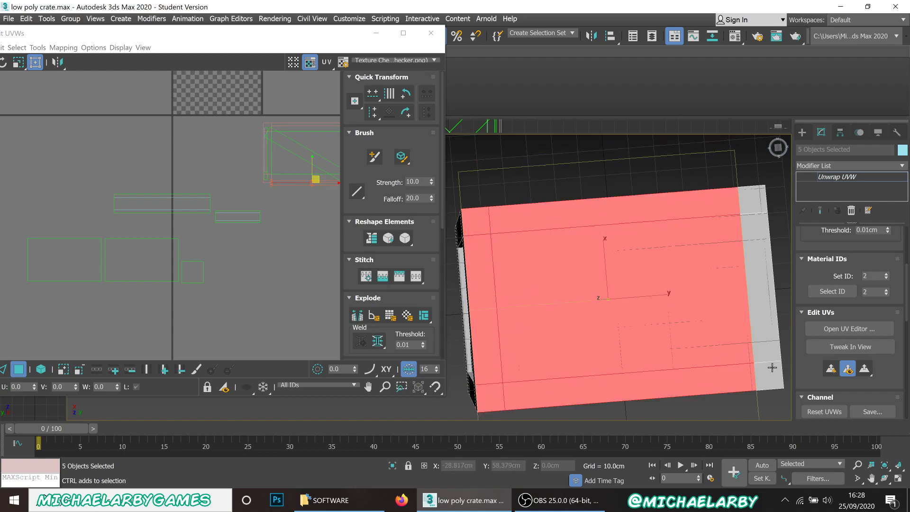
{"action": "left_click", "coordinate": [767, 334], "text": "ctrl"}
{"action": "left_click", "coordinate": [751, 215], "text": "ctrl"}
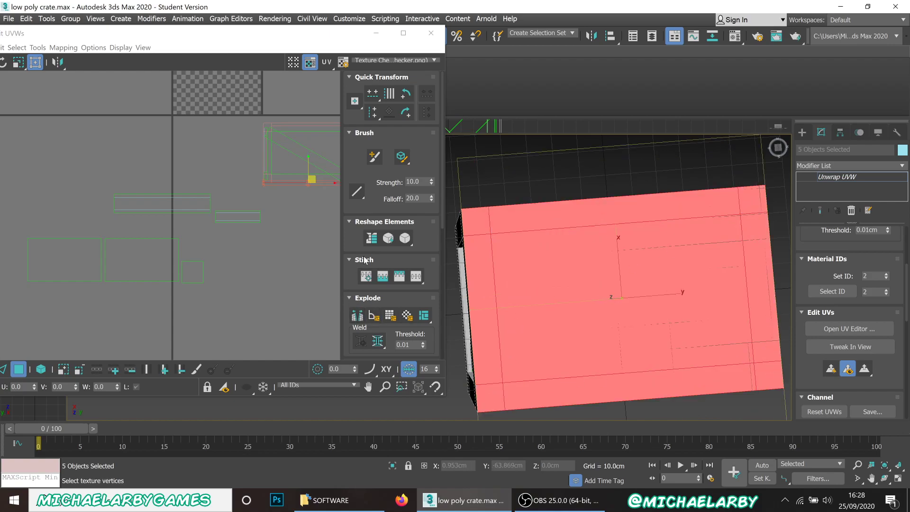
Break the selected faces into their own UV shell, then straighten and relax it
{"action": "left_click", "coordinate": [359, 317]}
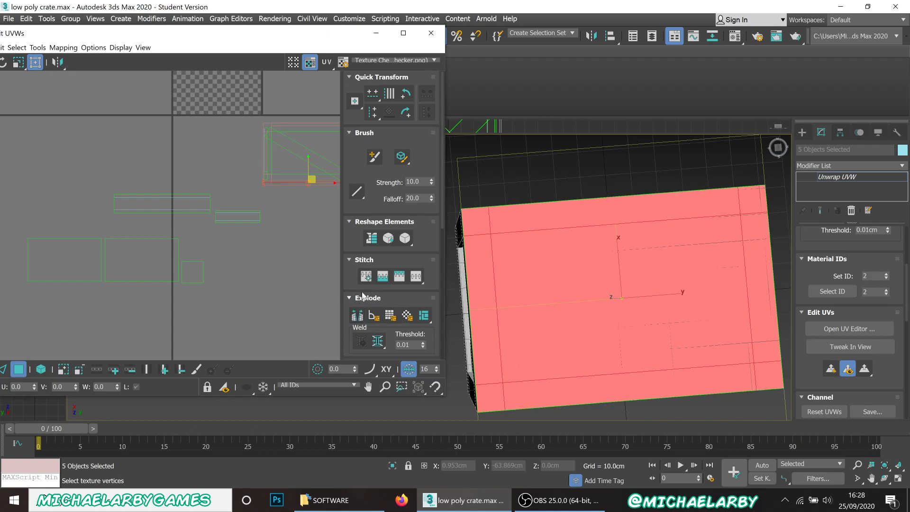
{"action": "left_click", "coordinate": [373, 242]}
{"action": "left_click", "coordinate": [388, 238]}
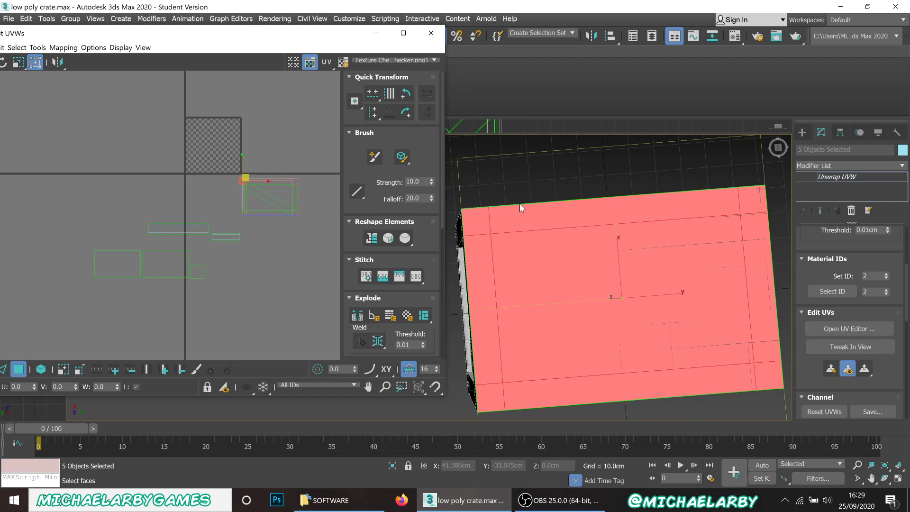
Move the bottom-face UV shell down and left in the Edit UVWs layout
{"action": "scroll", "coordinate": [249, 171], "scroll_direction": "up", "scroll_amount": 6}
{"action": "scroll", "coordinate": [227, 173], "scroll_direction": "up", "scroll_amount": 3}
{"action": "scroll", "coordinate": [178, 168], "scroll_direction": "down", "scroll_amount": 8}
{"action": "scroll", "coordinate": [181, 181], "scroll_direction": "up", "scroll_amount": 5}
{"action": "scroll", "coordinate": [181, 182], "scroll_direction": "down", "scroll_amount": 4}
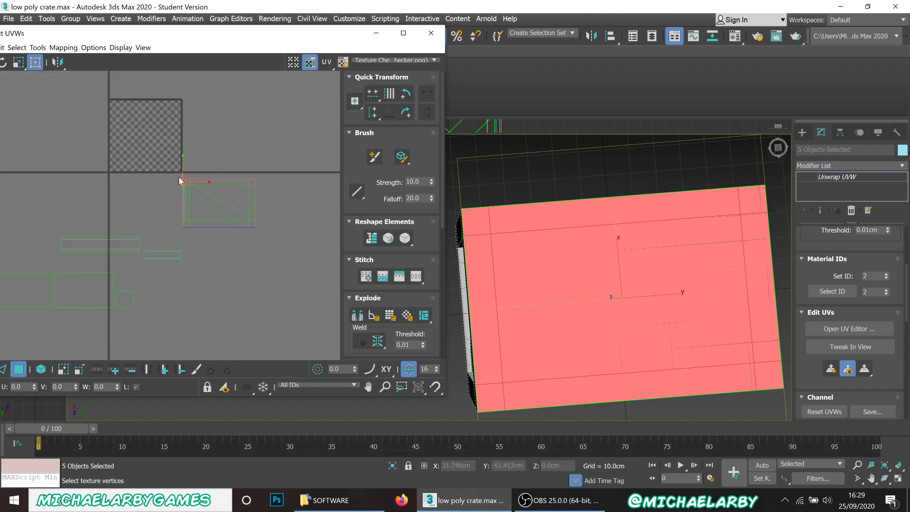
{"action": "scroll", "coordinate": [179, 179], "scroll_direction": "up", "scroll_amount": 6}
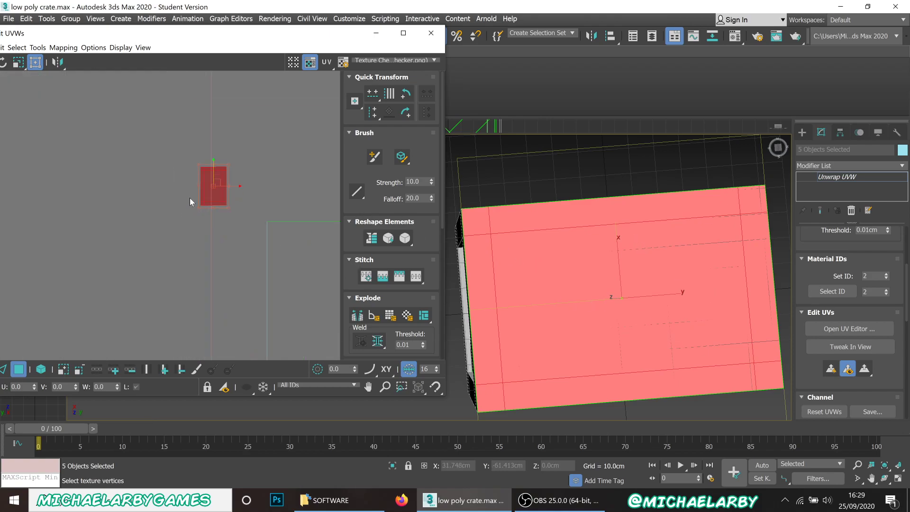
{"action": "scroll", "coordinate": [218, 199], "scroll_direction": "up", "scroll_amount": 5}
{"action": "scroll", "coordinate": [202, 168], "scroll_direction": "down", "scroll_amount": 3}
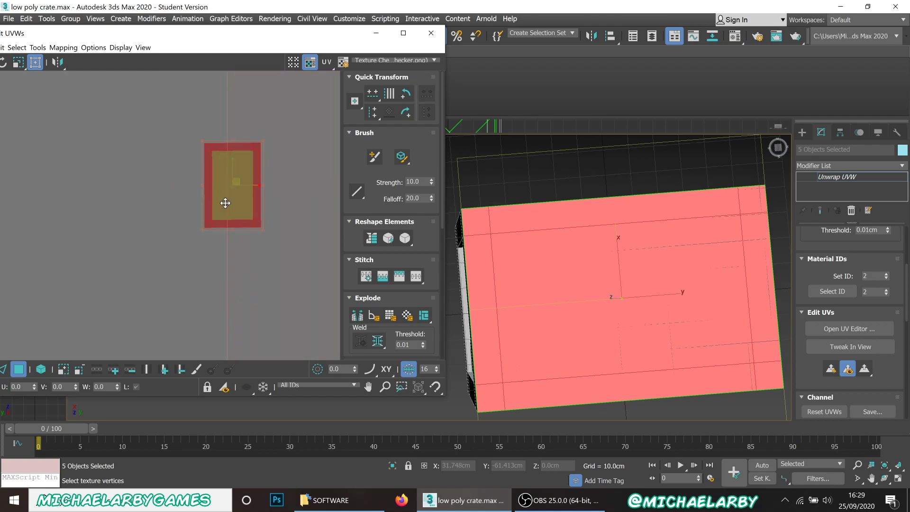
{"action": "left_click_drag", "start_coordinate": [220, 199], "coordinate": [51, 232]}
Freeform-scale the bottom-face shell up about fivefold to match the plank strips
{"action": "scroll", "coordinate": [175, 199], "scroll_direction": "down", "scroll_amount": 3}
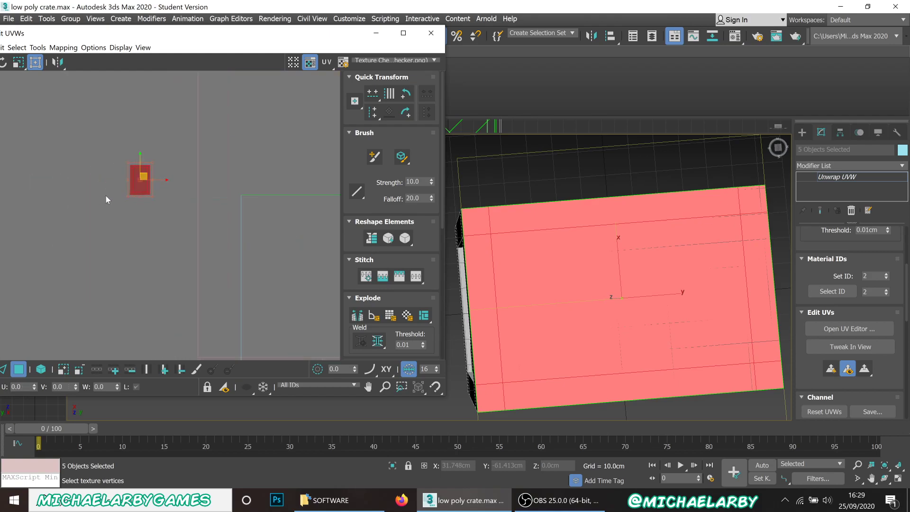
{"action": "left_click_drag", "start_coordinate": [131, 196], "coordinate": [8, 374]}
{"action": "scroll", "coordinate": [174, 193], "scroll_direction": "down", "scroll_amount": 5}
{"action": "left_click_drag", "start_coordinate": [181, 198], "coordinate": [60, 359]}
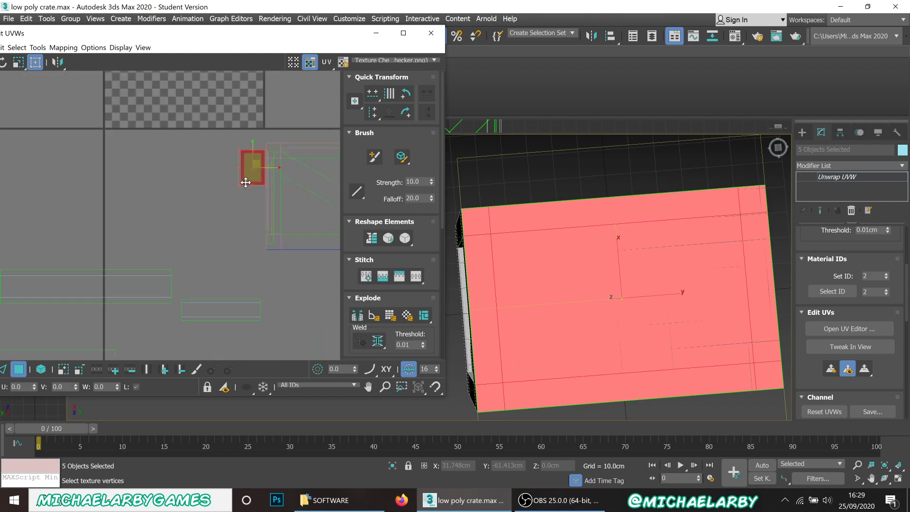
{"action": "left_click_drag", "start_coordinate": [243, 184], "coordinate": [140, 281]}
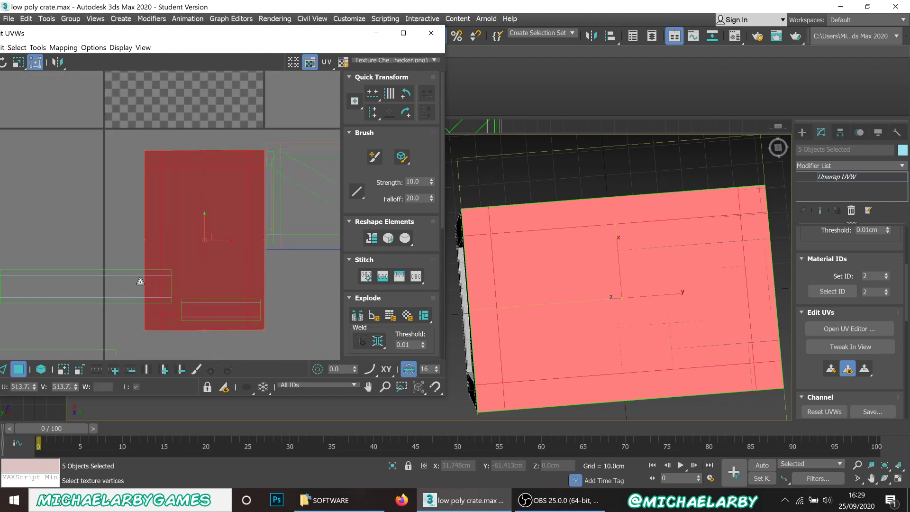
{"action": "scroll", "coordinate": [211, 147], "scroll_direction": "down", "scroll_amount": 4}
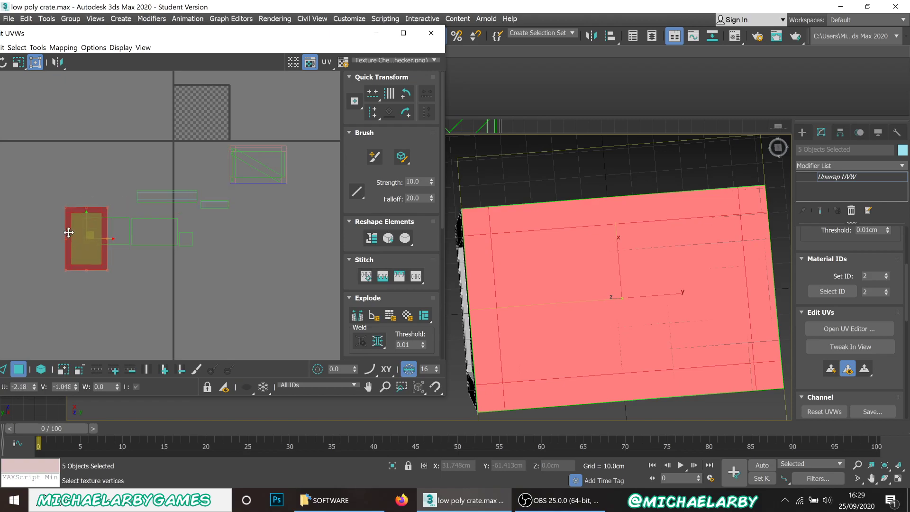